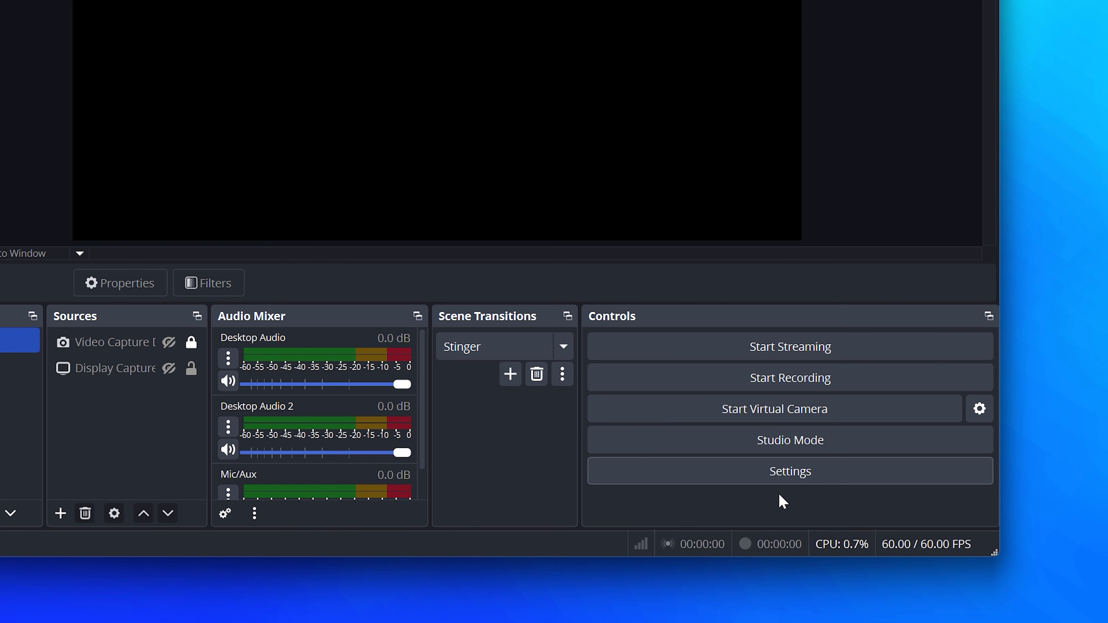
# - Set the base (canvas) resolution to 3840x2160 in the video settings
pyautogui.click(818, 548)
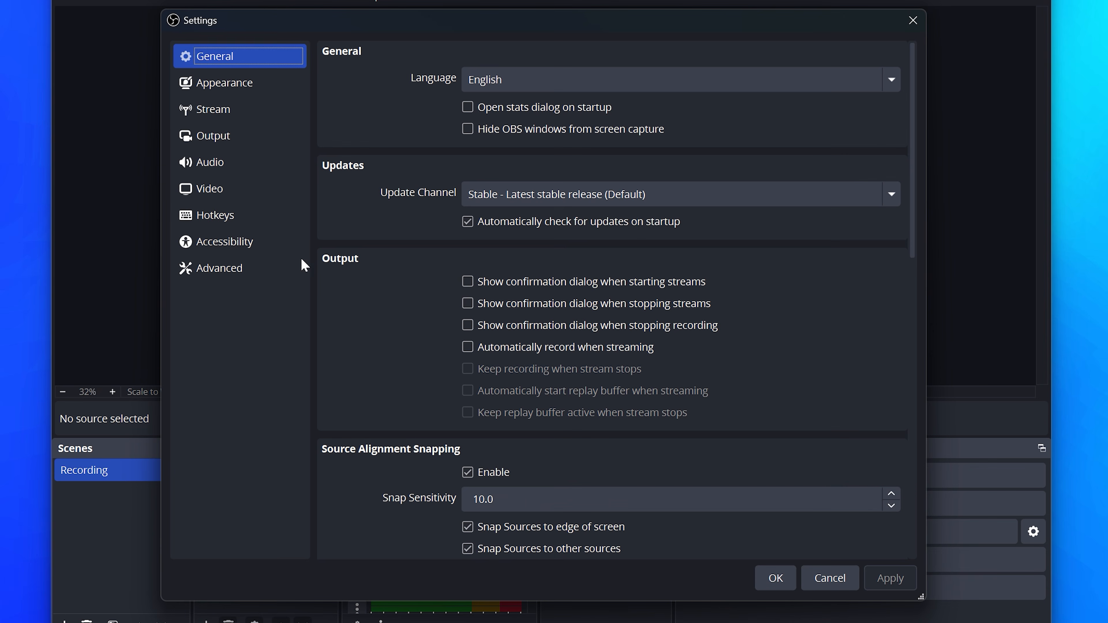
pyautogui.click(240, 196)
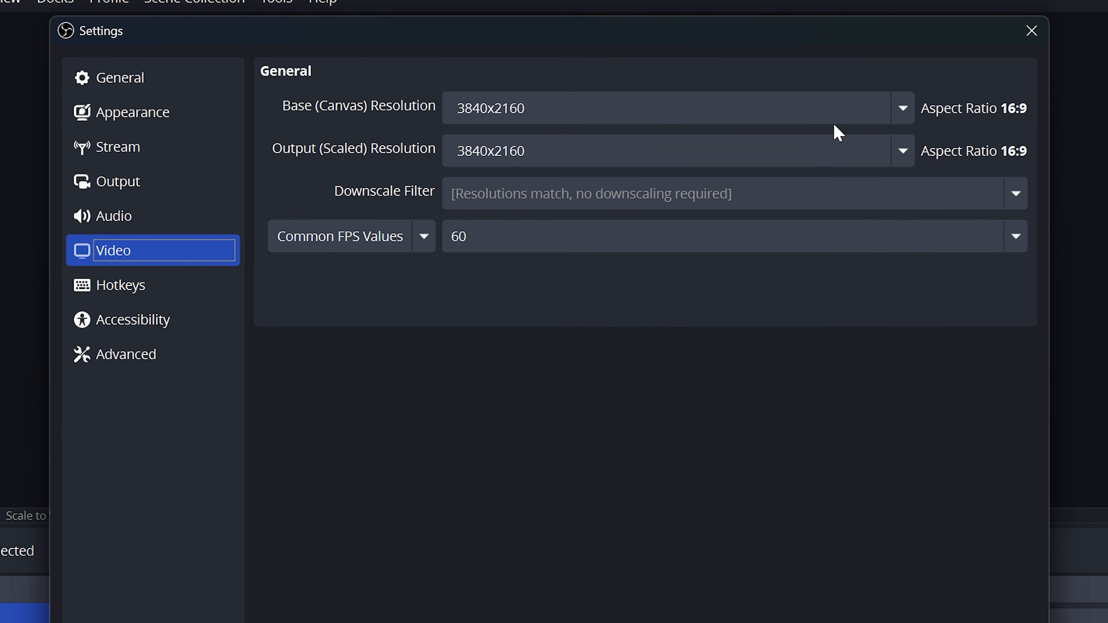
pyautogui.click(814, 80)
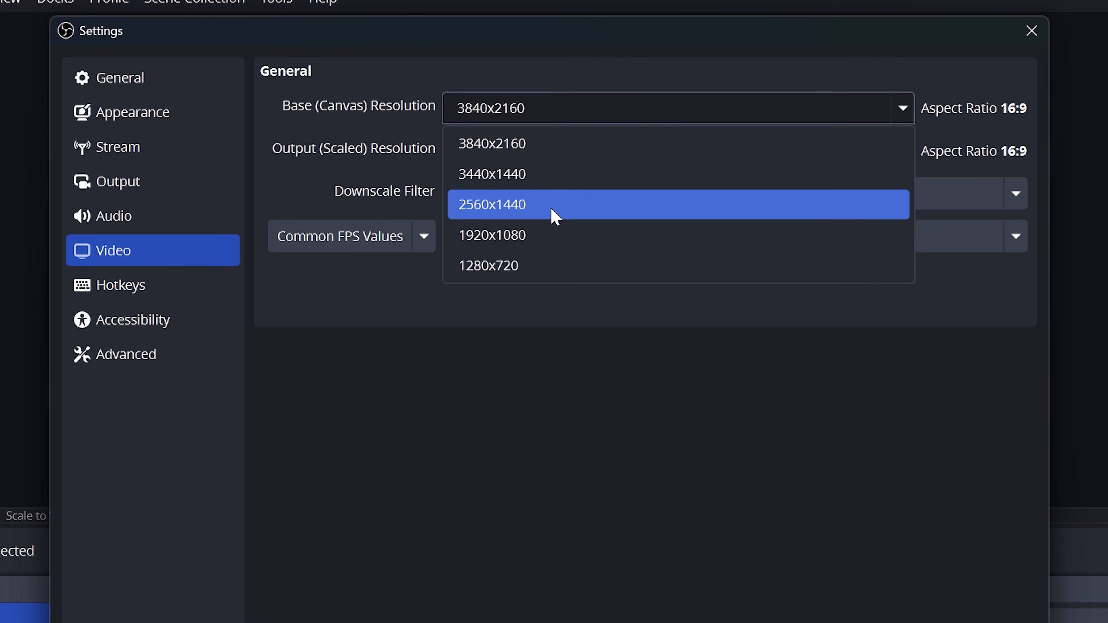
pyautogui.click(564, 149)
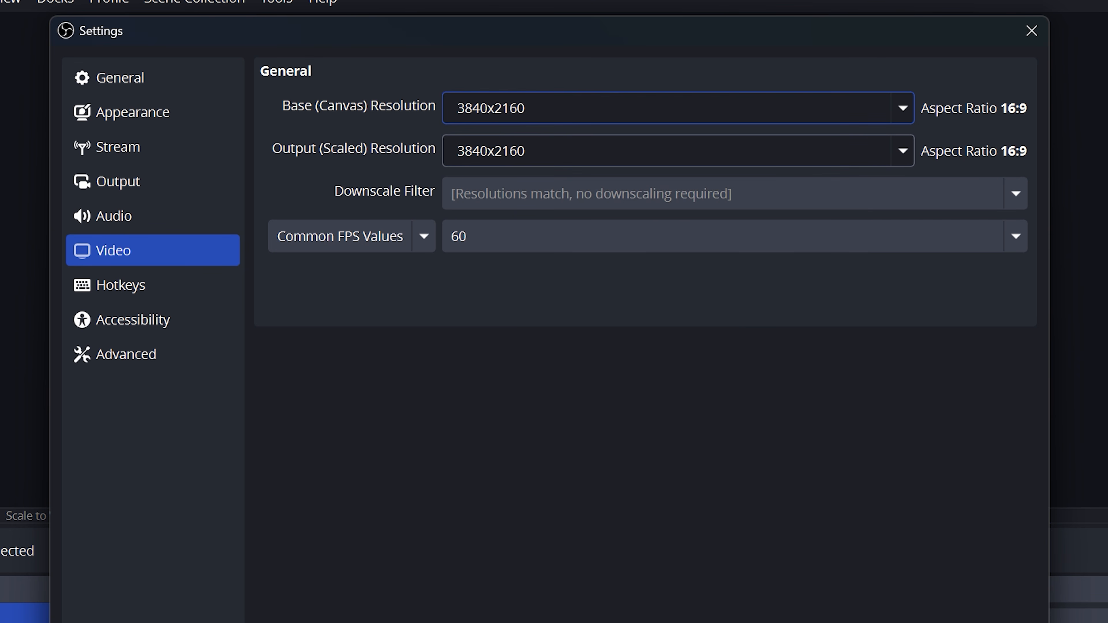
# - Set the output (scaled) resolution to 1920x1080 with the Lanczos (Sharpened scaling, 36 samples) downscale filter and apply the video settings
pyautogui.click(901, 158)
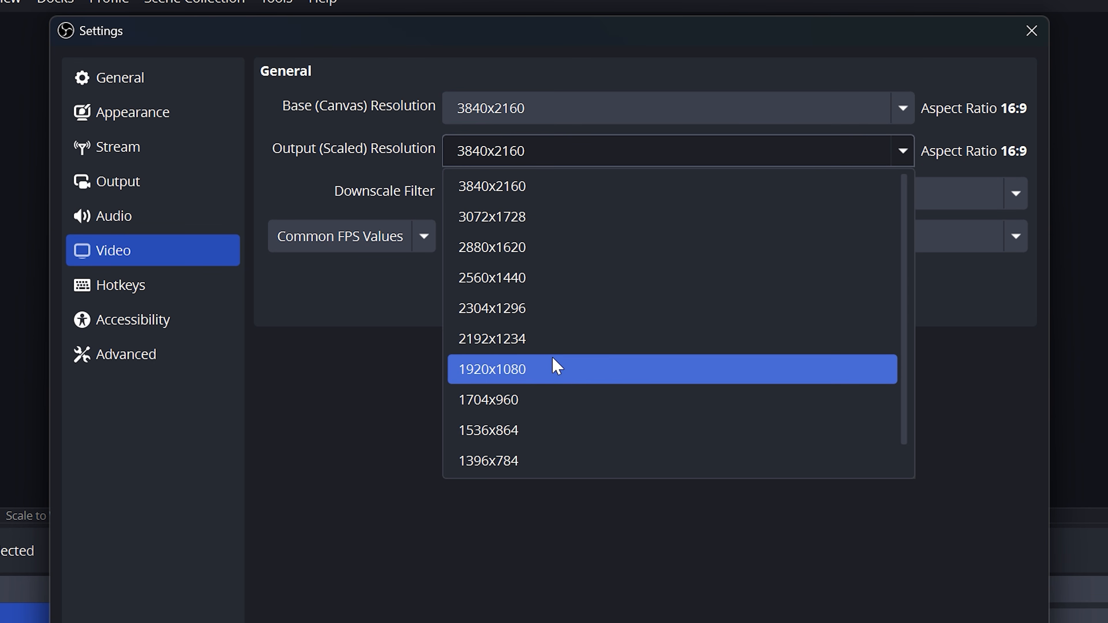
pyautogui.click(538, 370)
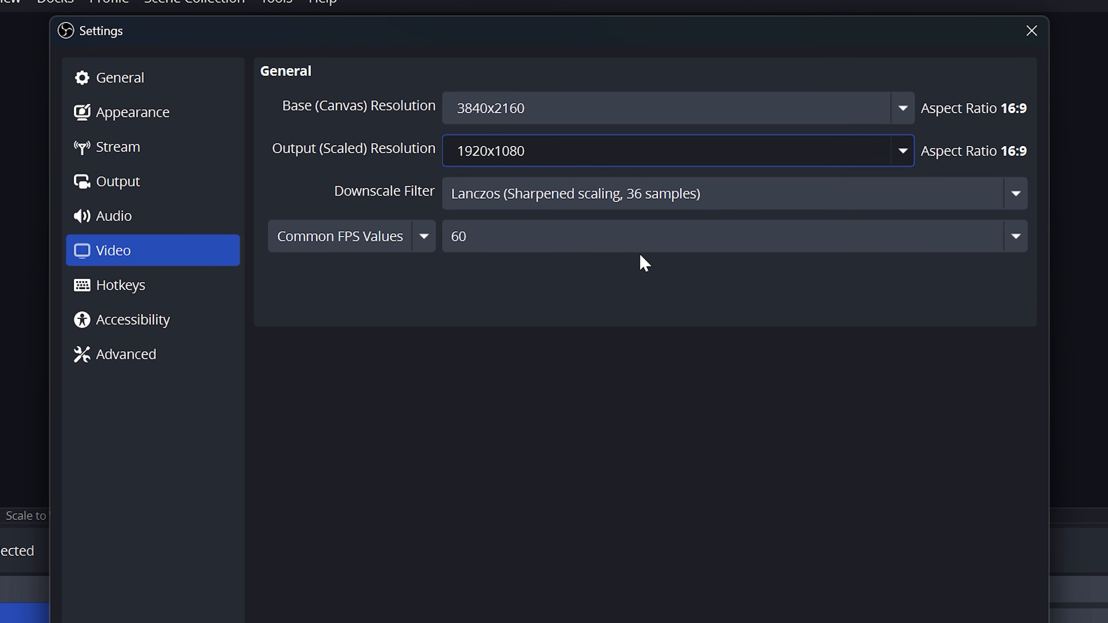
pyautogui.click(662, 208)
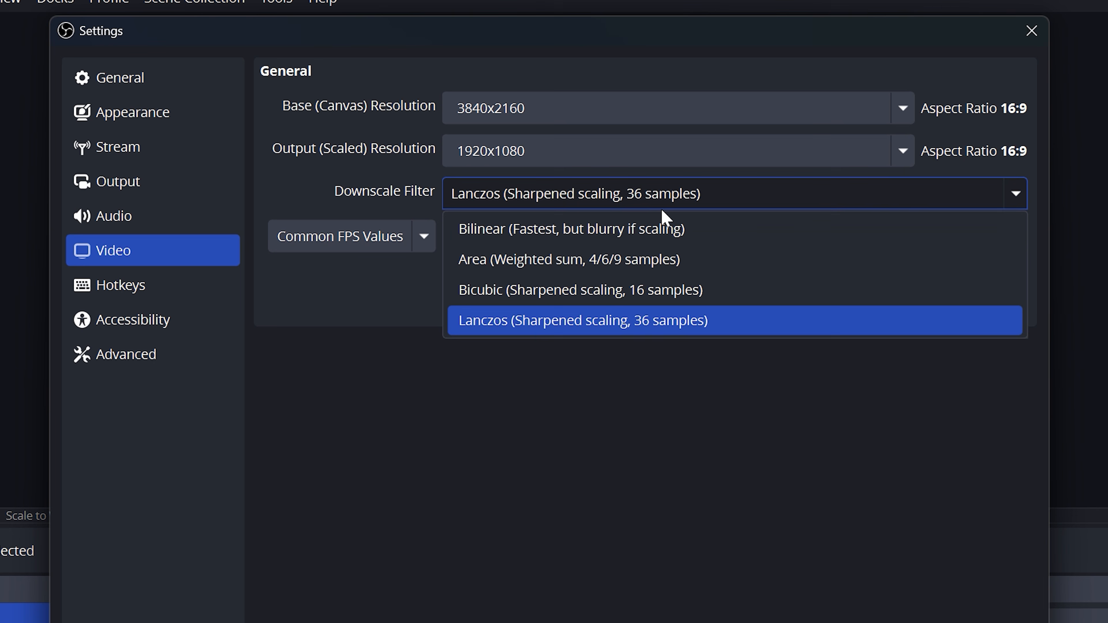
pyautogui.click(628, 331)
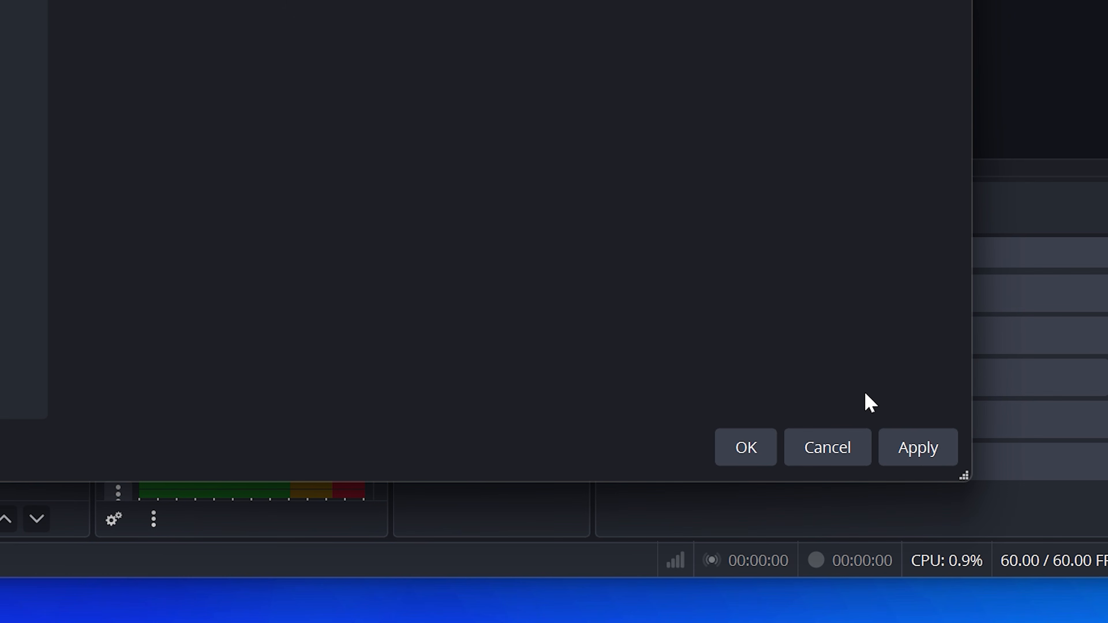
pyautogui.click(987, 622)
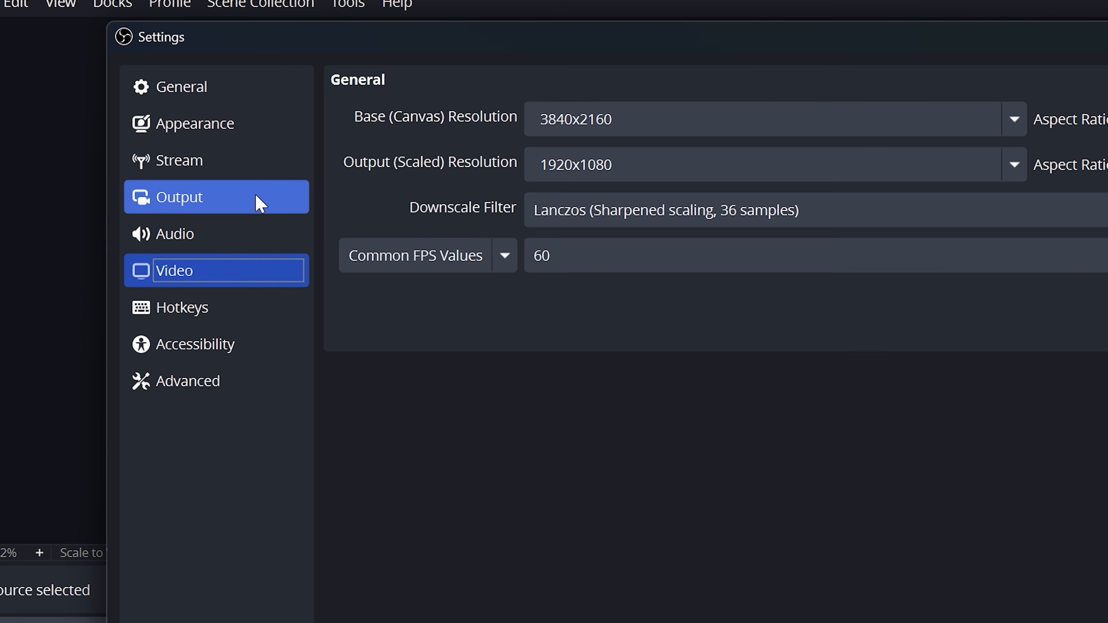
# - Set the output mode to Advanced and choose D:/SlurpTech Video Media/2025 Videos/Recordings as the recording path
pyautogui.click(260, 202)
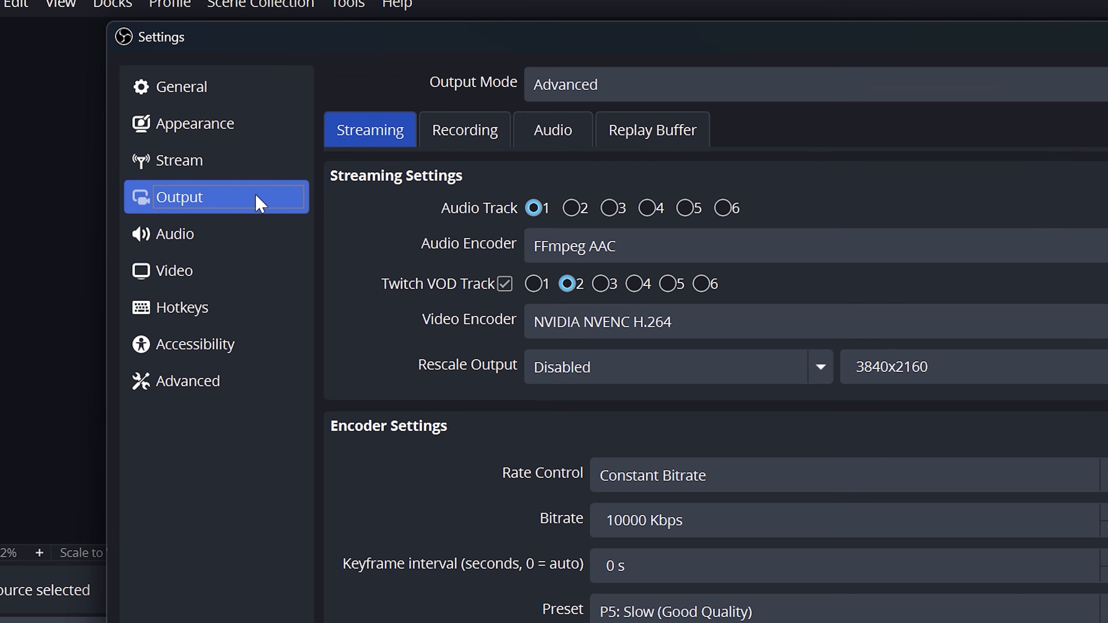
pyautogui.click(482, 155)
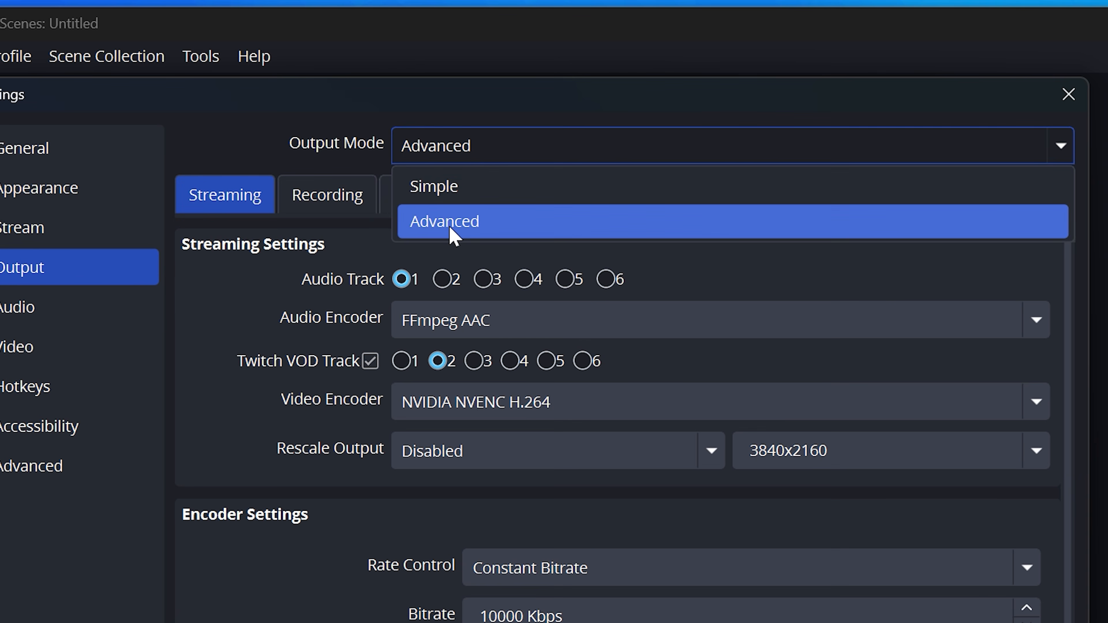
pyautogui.click(437, 225)
pyautogui.click(327, 206)
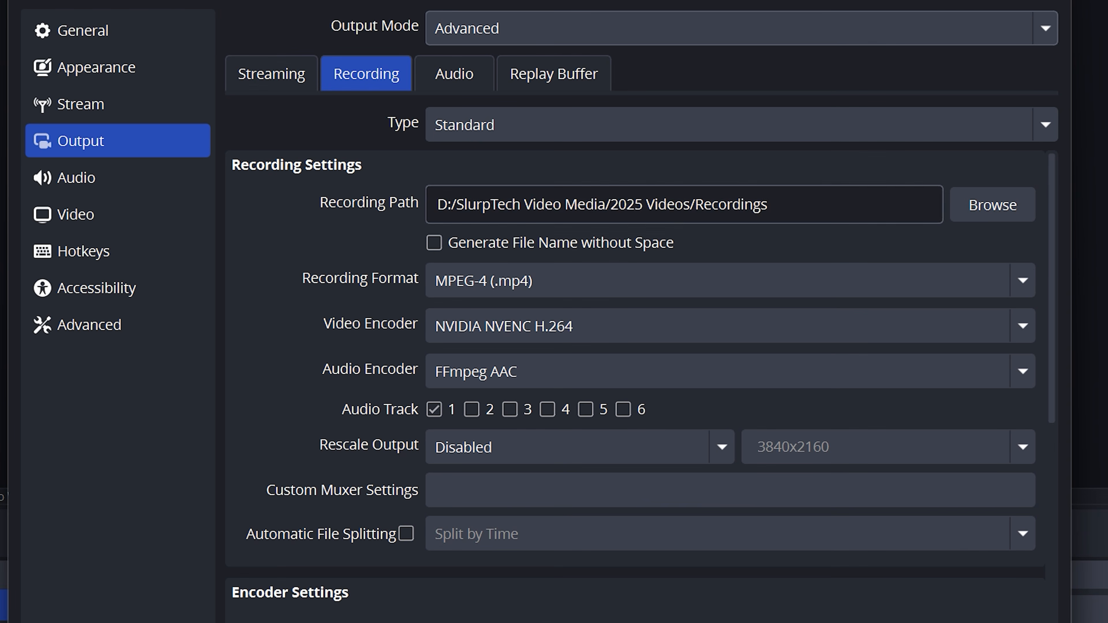
pyautogui.click(972, 215)
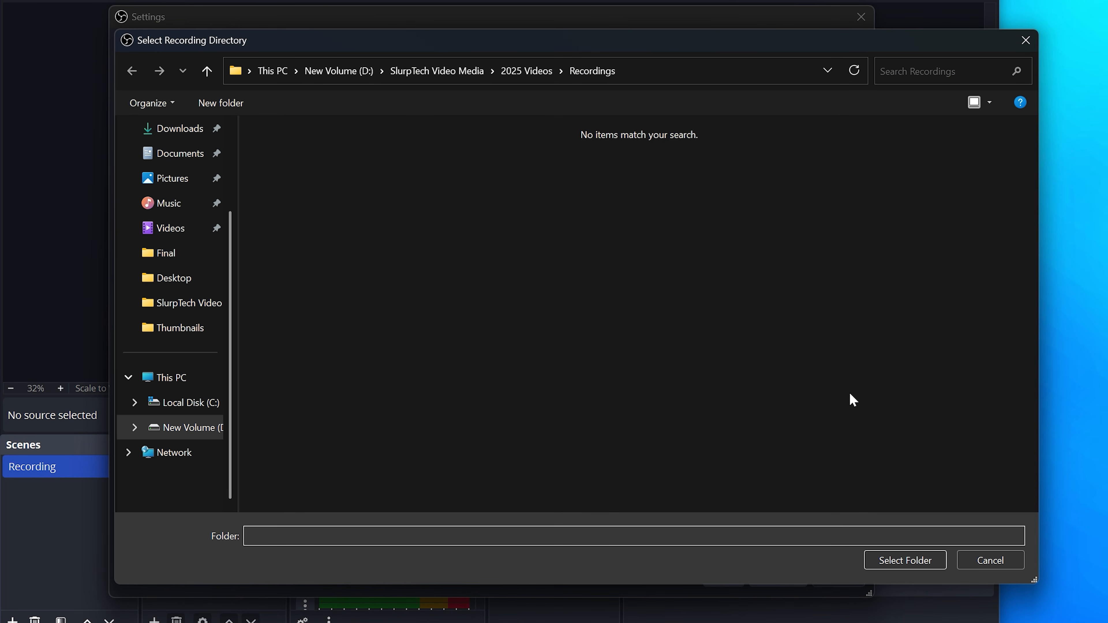
pyautogui.click(905, 560)
# - Set the recording format to MPEG-4 (.mp4) and the video encoder to NVIDIA NVENC H.264
pyautogui.click(600, 207)
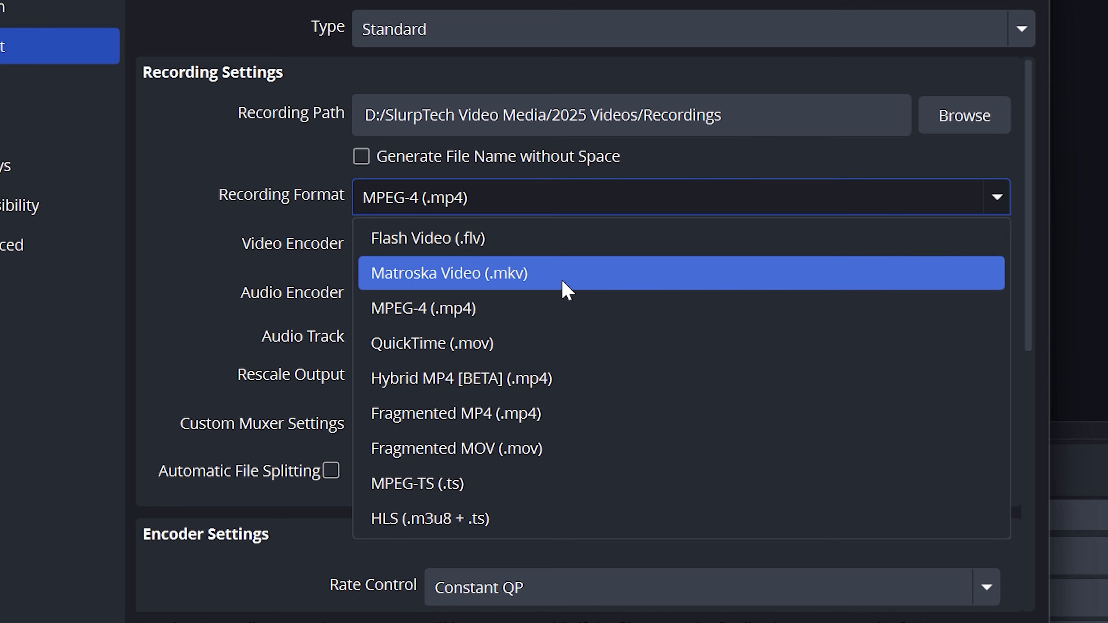
pyautogui.click(558, 310)
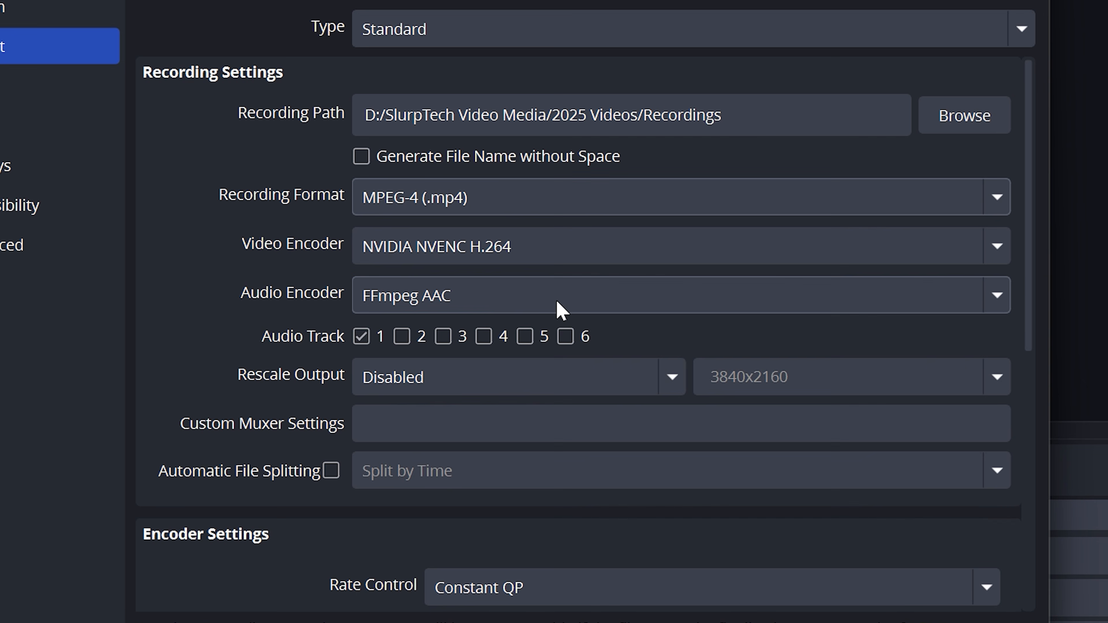
pyautogui.click(583, 250)
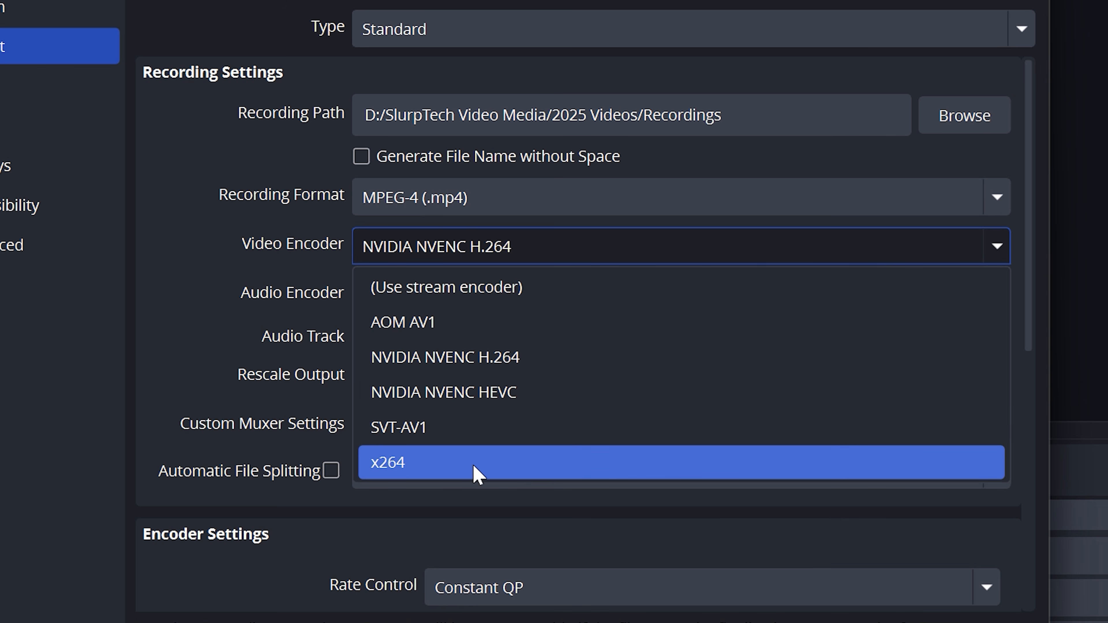
pyautogui.click(570, 366)
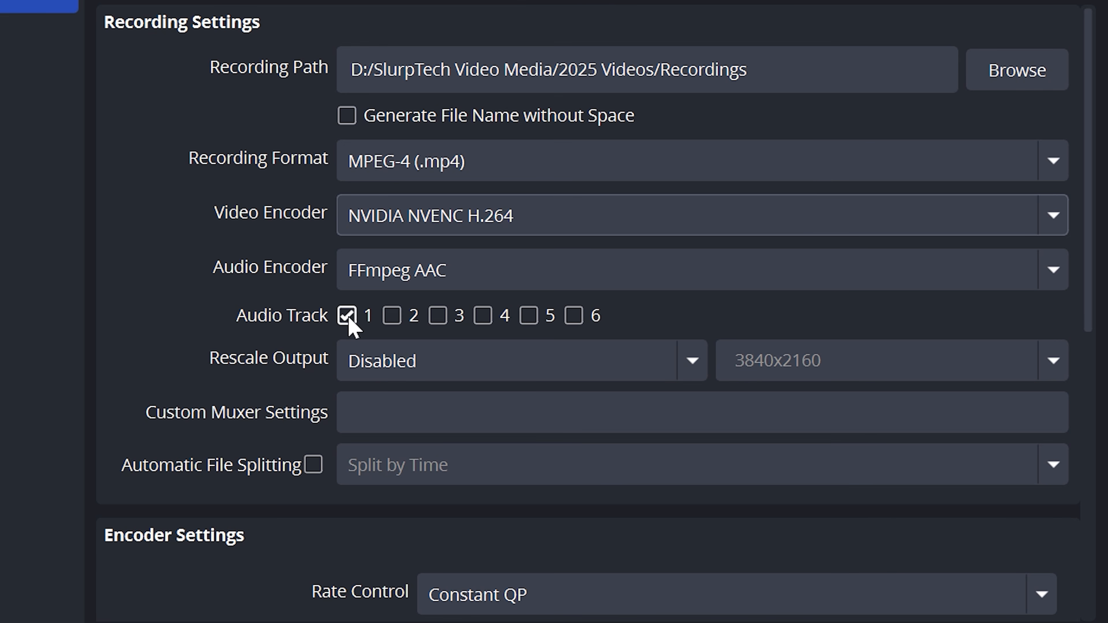
# - Enable audio track 2 for recordings and set the encoder's rate control to Constant QP
pyautogui.click(393, 317)
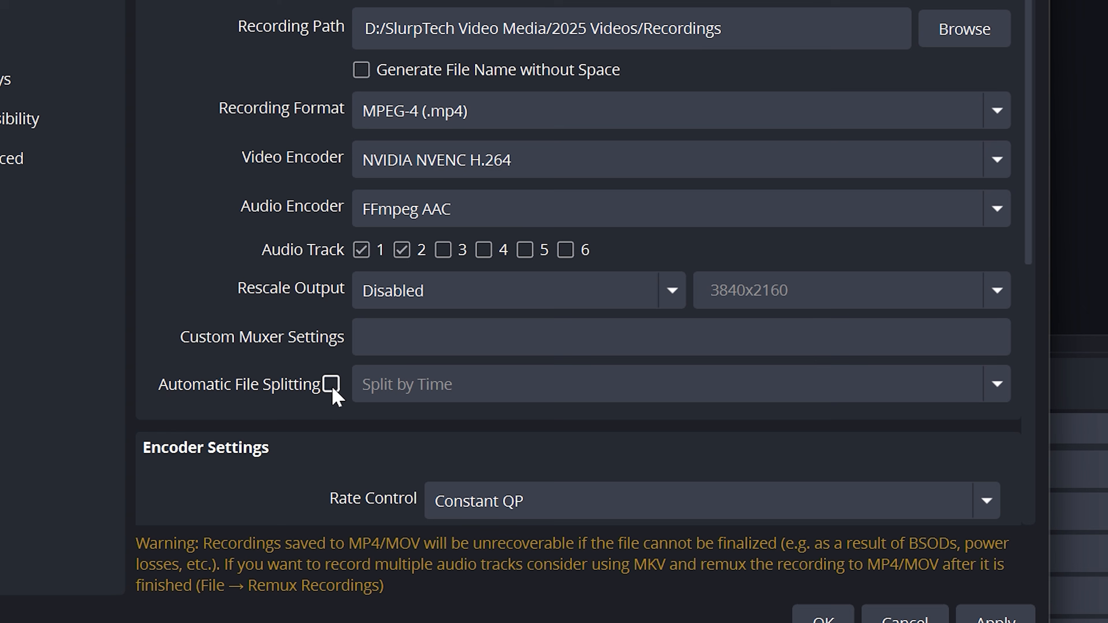
pyautogui.scroll(-5, 333, 395)
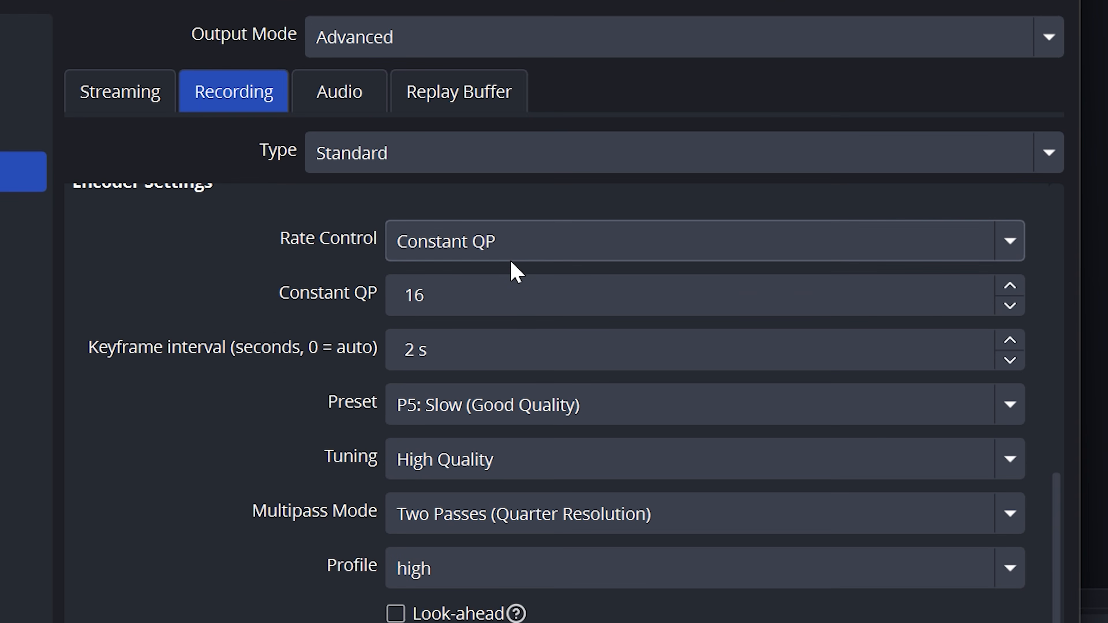
pyautogui.click(516, 259)
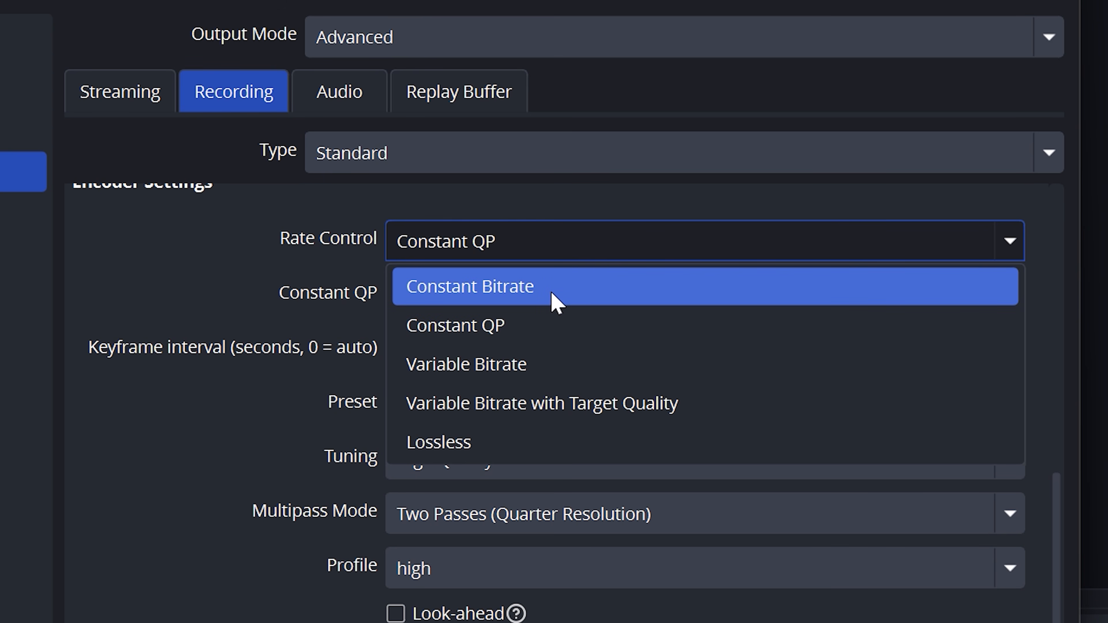
pyautogui.click(527, 332)
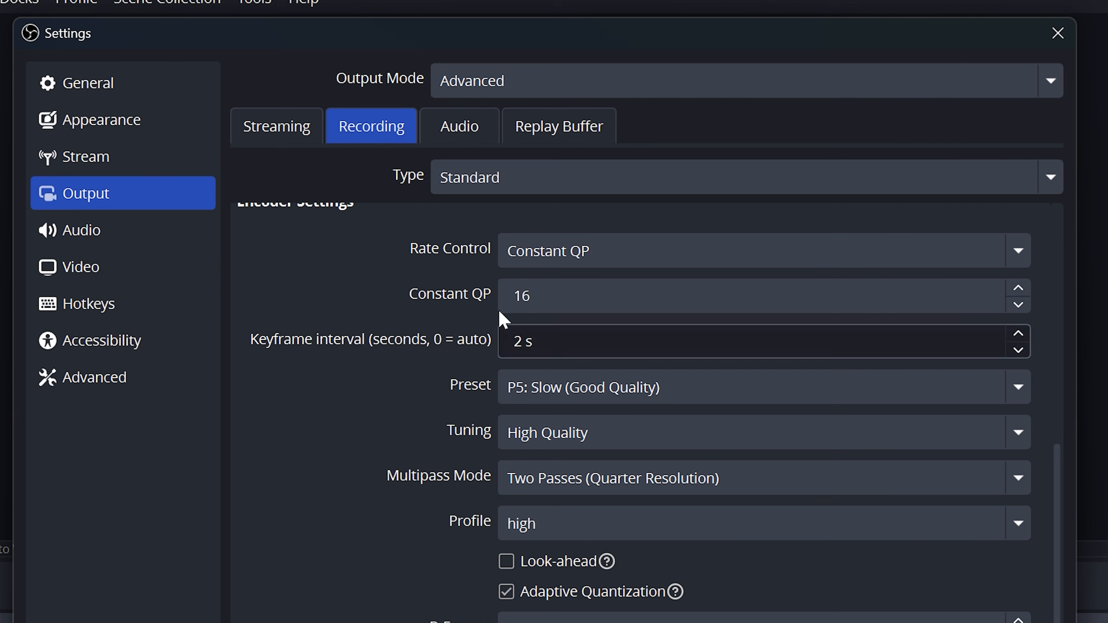
# - Set the output audio bitrate of Track 1 and Track 2 to 320 and apply the changes
pyautogui.click(455, 141)
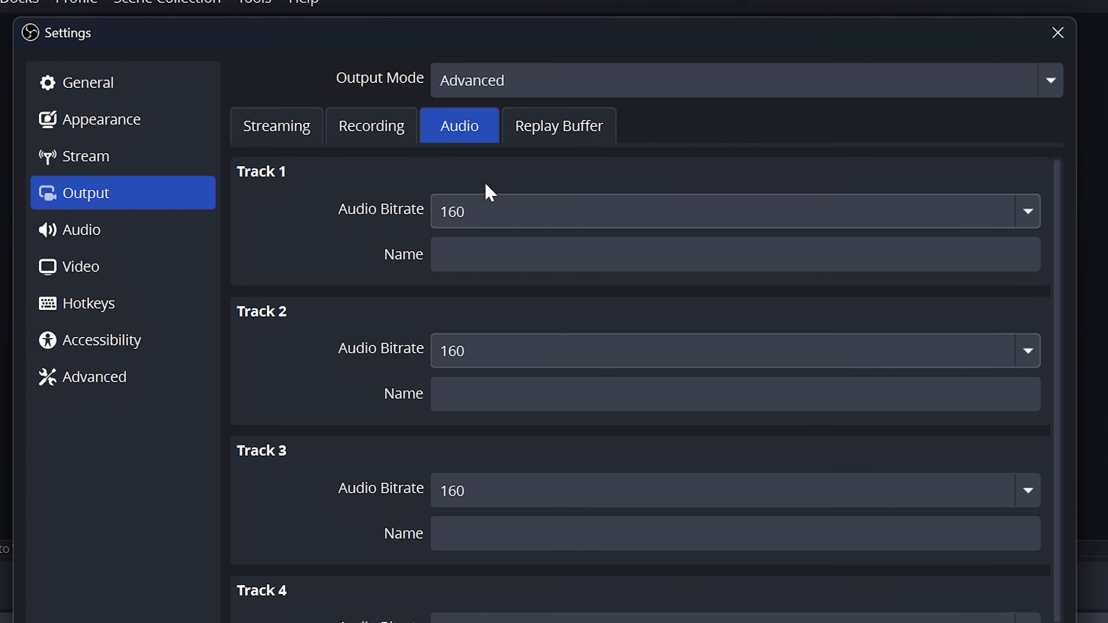
pyautogui.click(487, 218)
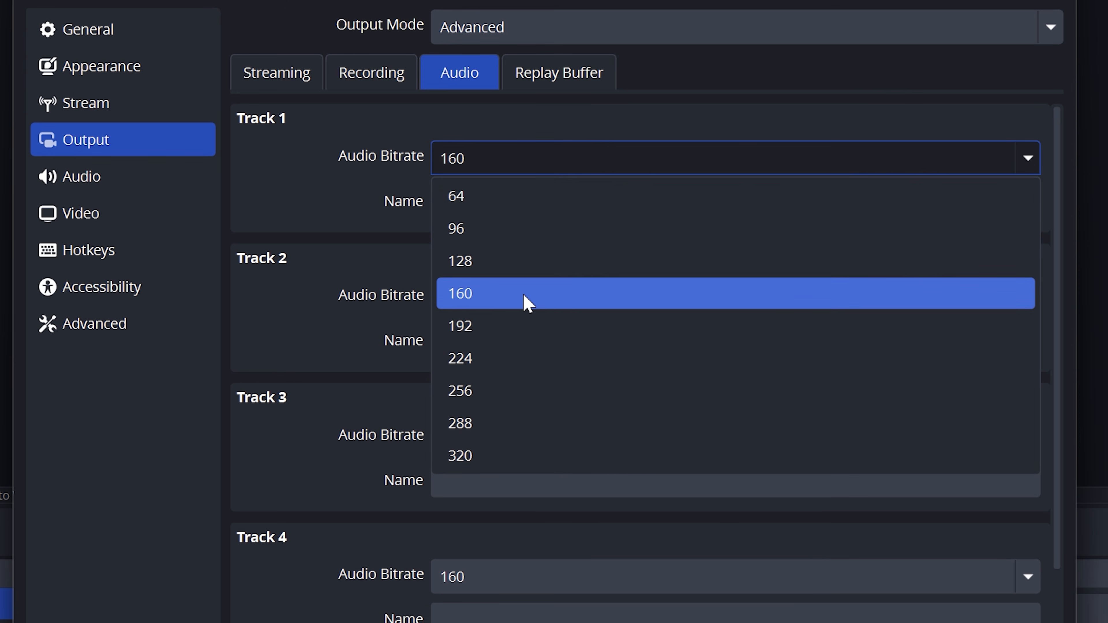
pyautogui.click(513, 453)
pyautogui.click(539, 314)
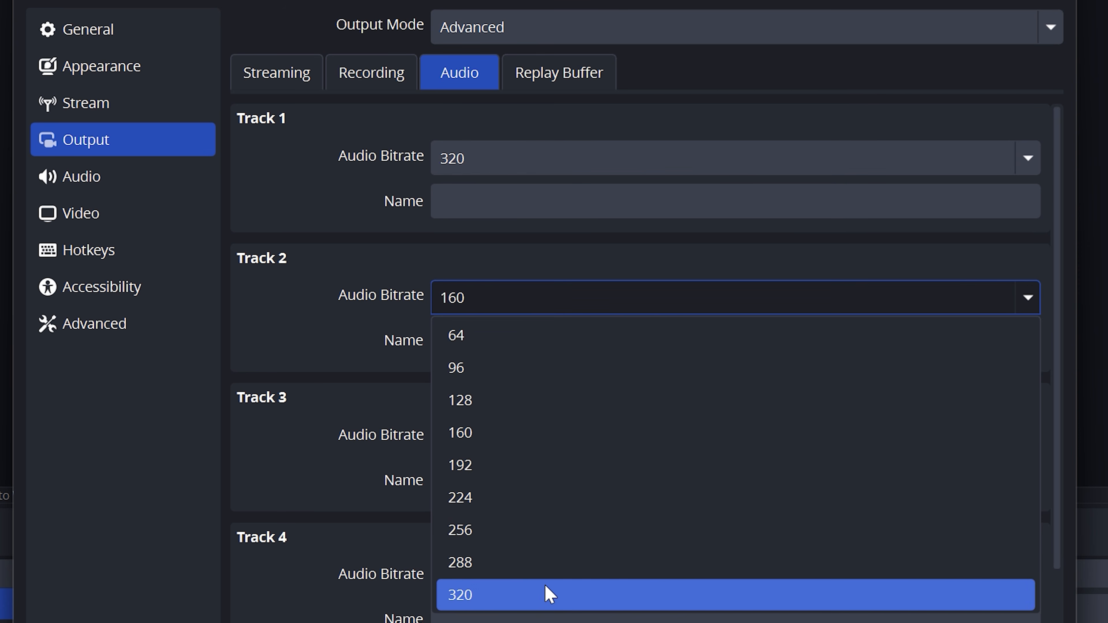
pyautogui.click(543, 600)
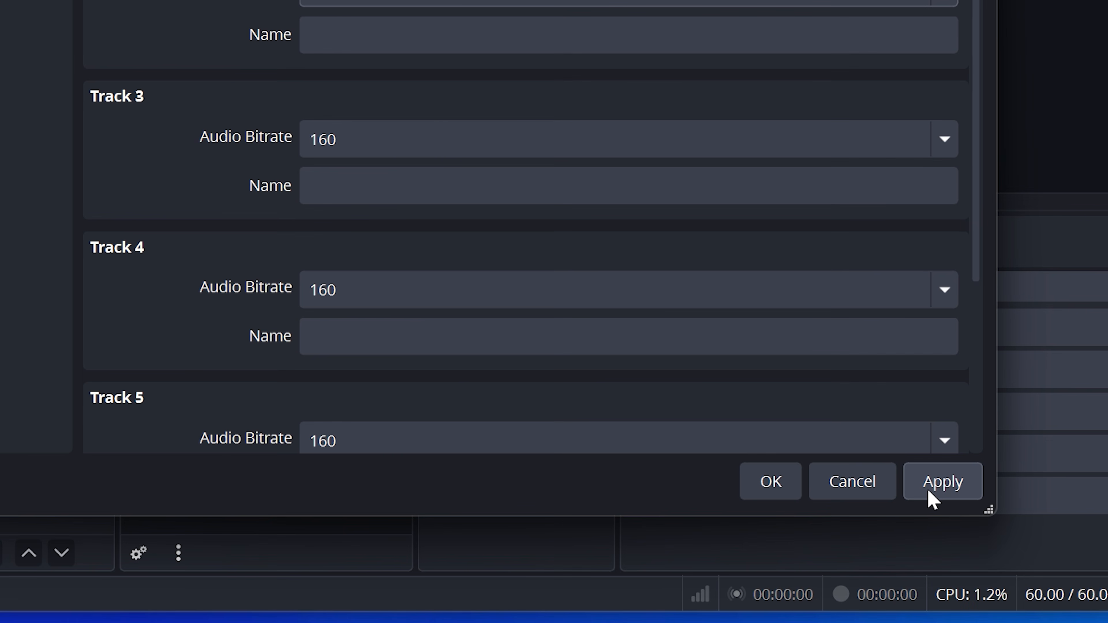
pyautogui.click(1014, 622)
# - Set Desktop Audio to Digital Audio (S/PDIF) and Mic/Auxiliary Audio to Microphone (AT2020USB+) in the global audio devices, and apply the changes
pyautogui.click(277, 289)
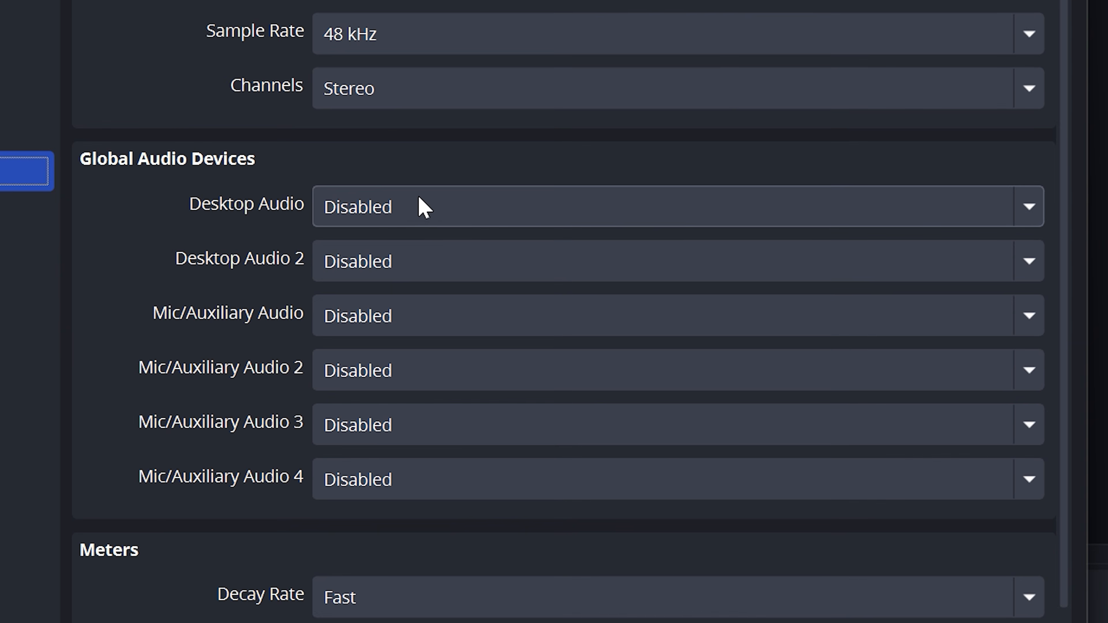
pyautogui.click(748, 328)
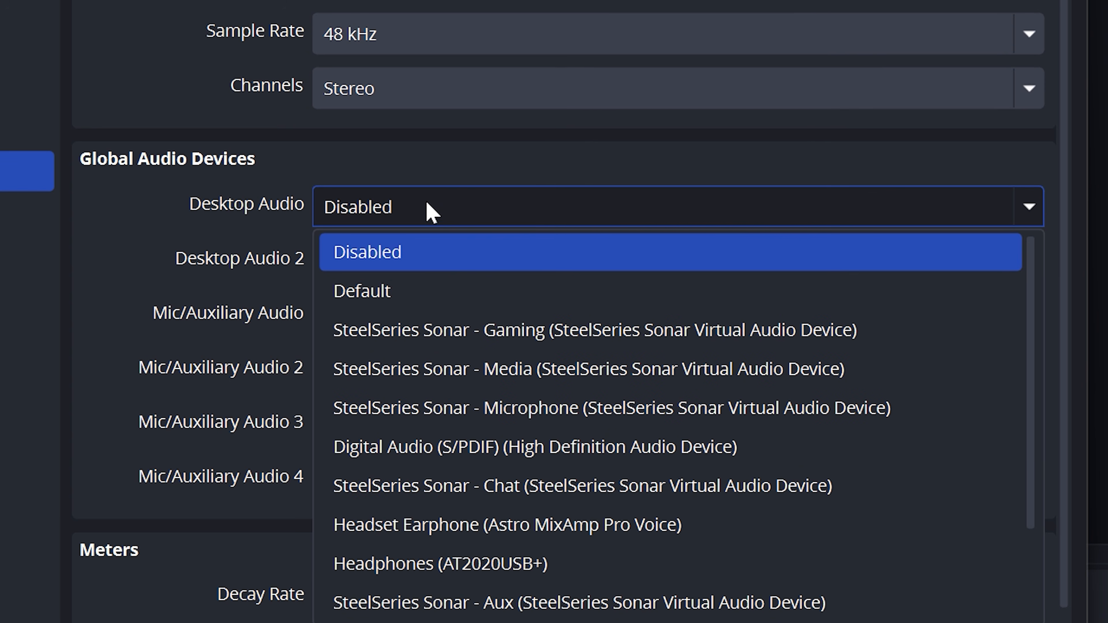
pyautogui.click(482, 447)
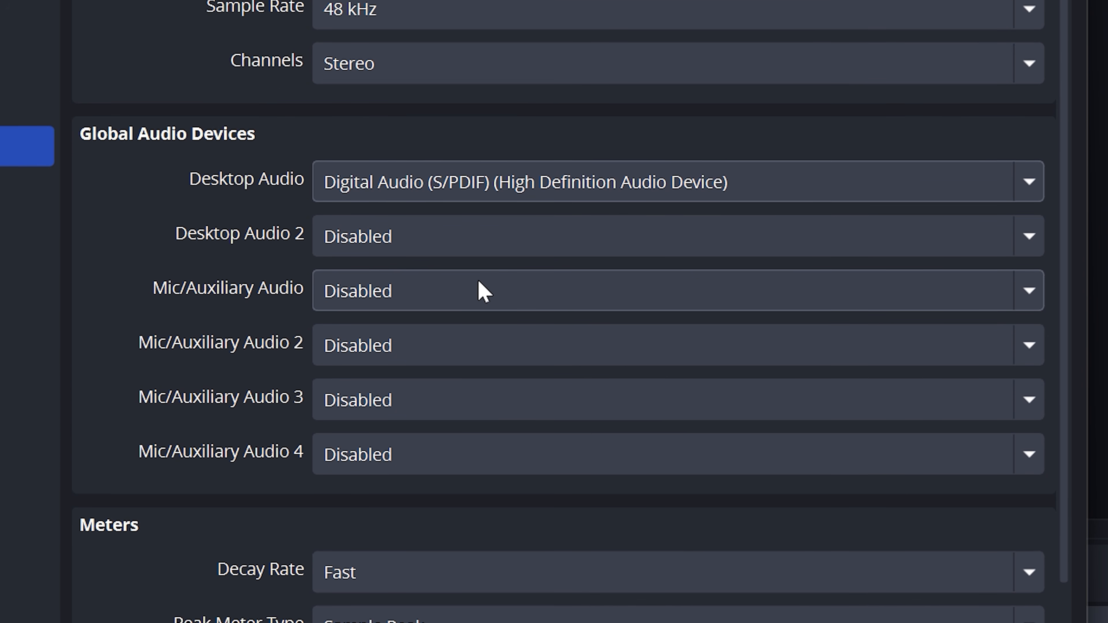
pyautogui.click(487, 314)
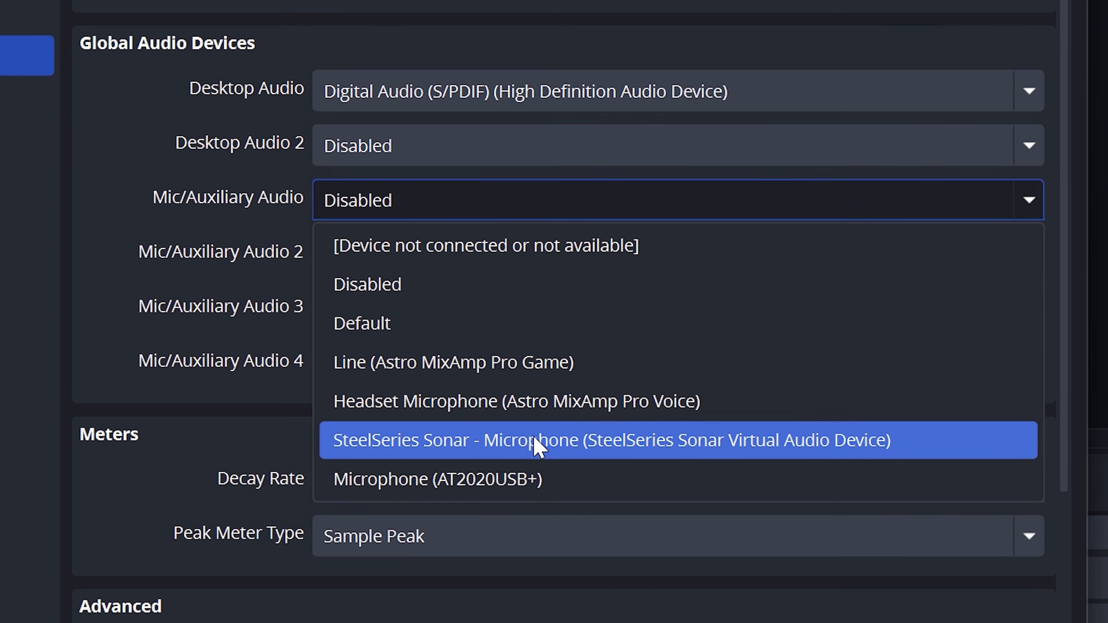
pyautogui.click(556, 480)
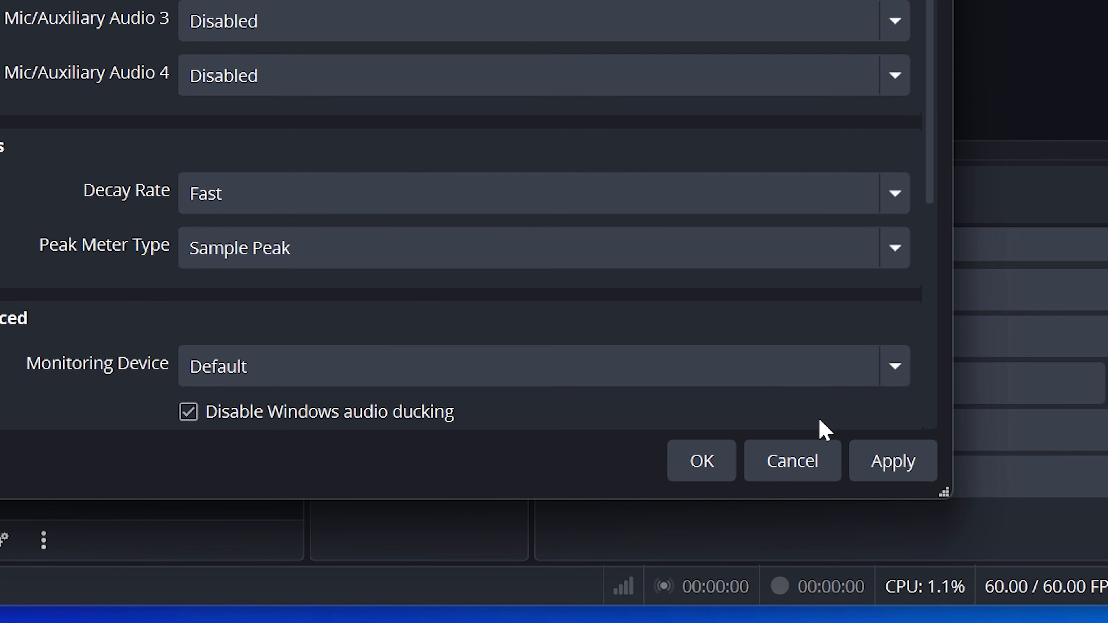
pyautogui.click(868, 465)
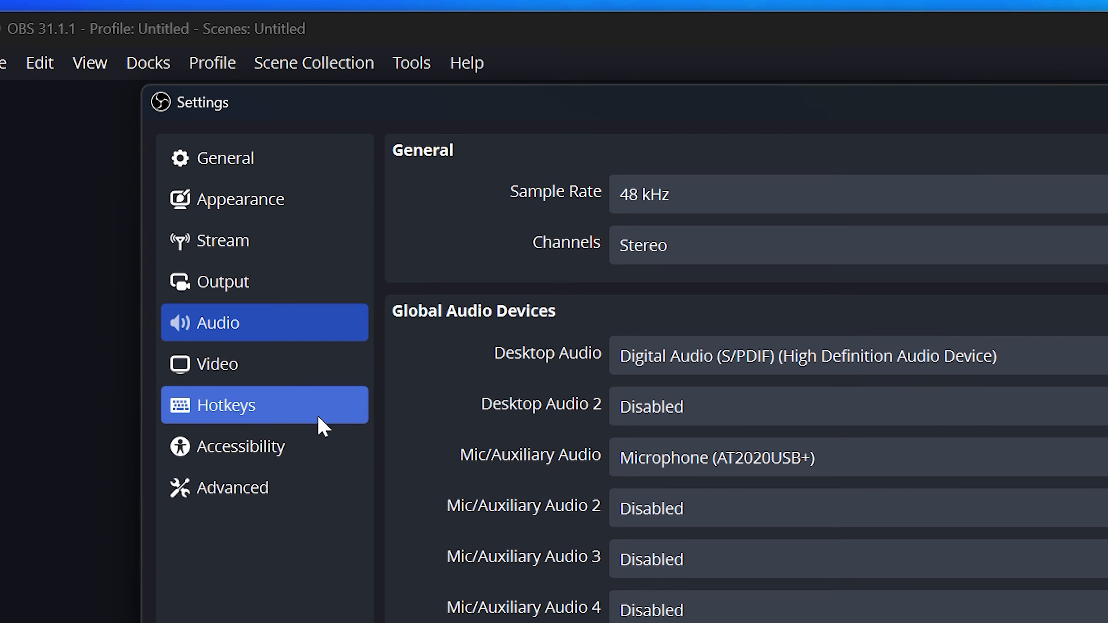
# - Filter the hotkeys by "recording" and assign Ctrl + Alt + 8 to Start Recording
pyautogui.click(318, 418)
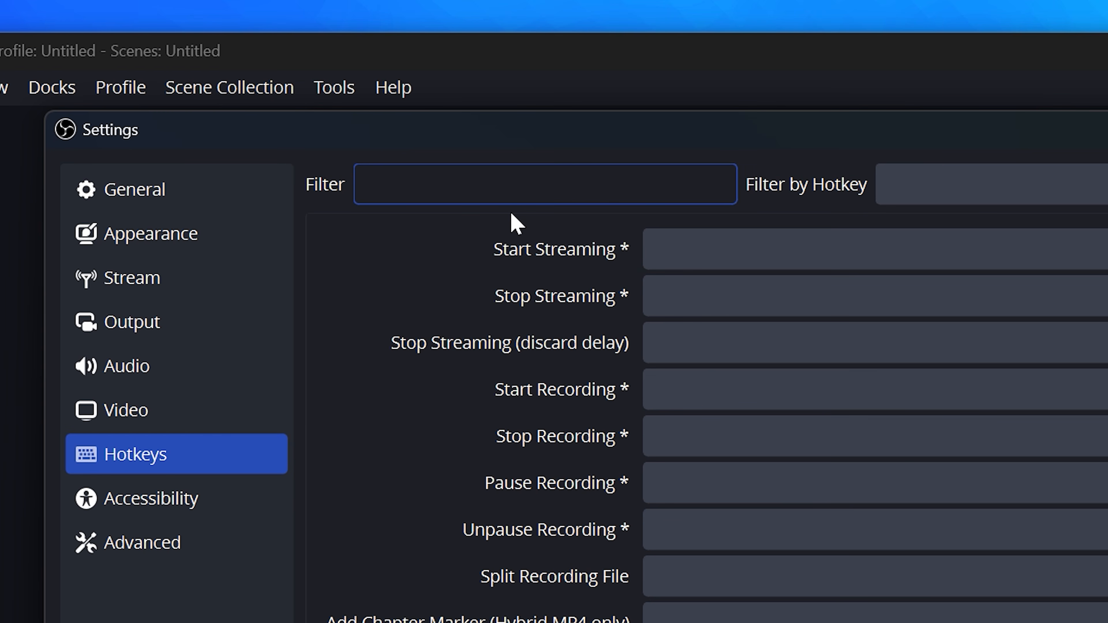
pyautogui.write('recording')
pyautogui.click(519, 248)
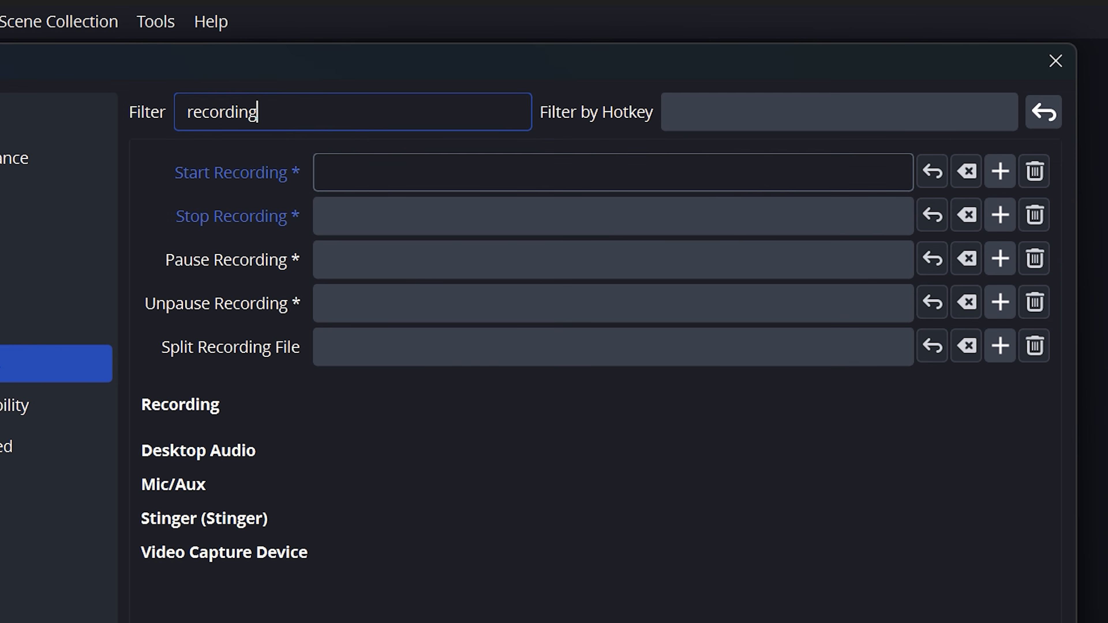
pyautogui.click(614, 172)
pyautogui.press('ctrl')
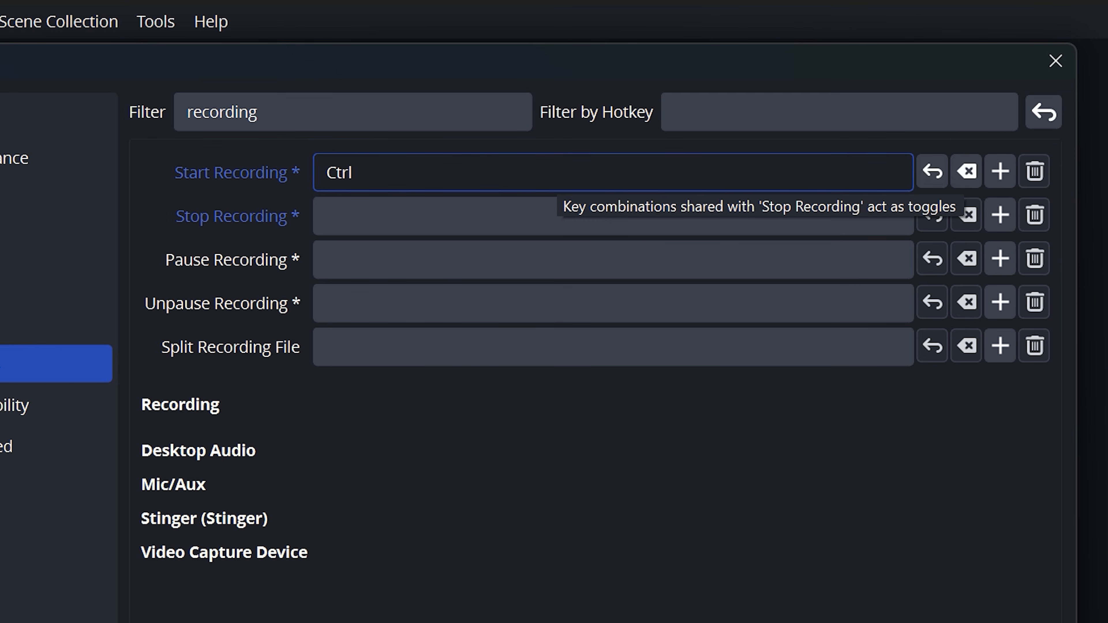
pyautogui.press('alt')
pyautogui.click(513, 190)
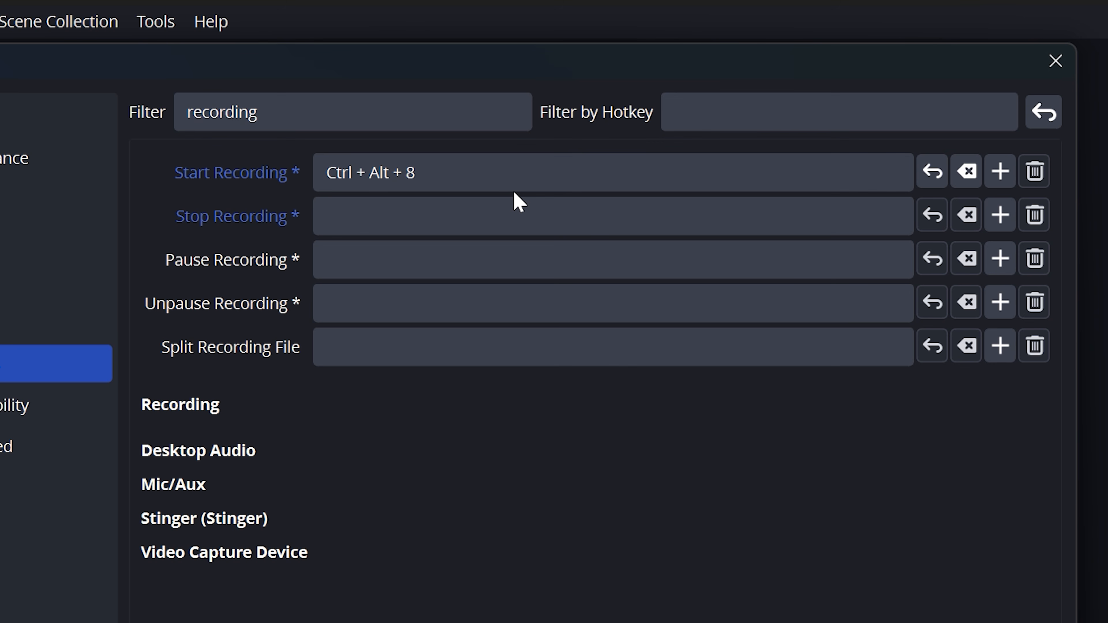
# - Assign a Ctrl + Alt key combination to the Stop Recording hotkey and apply the changes
pyautogui.click(515, 198)
pyautogui.press('ctrl')
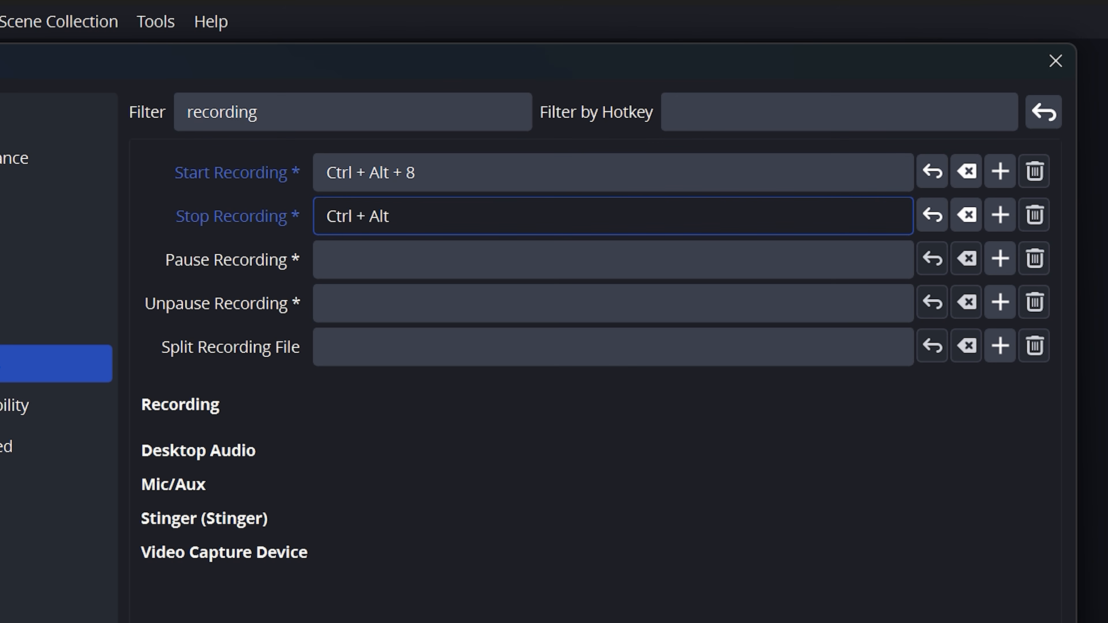
pyautogui.click(624, 506)
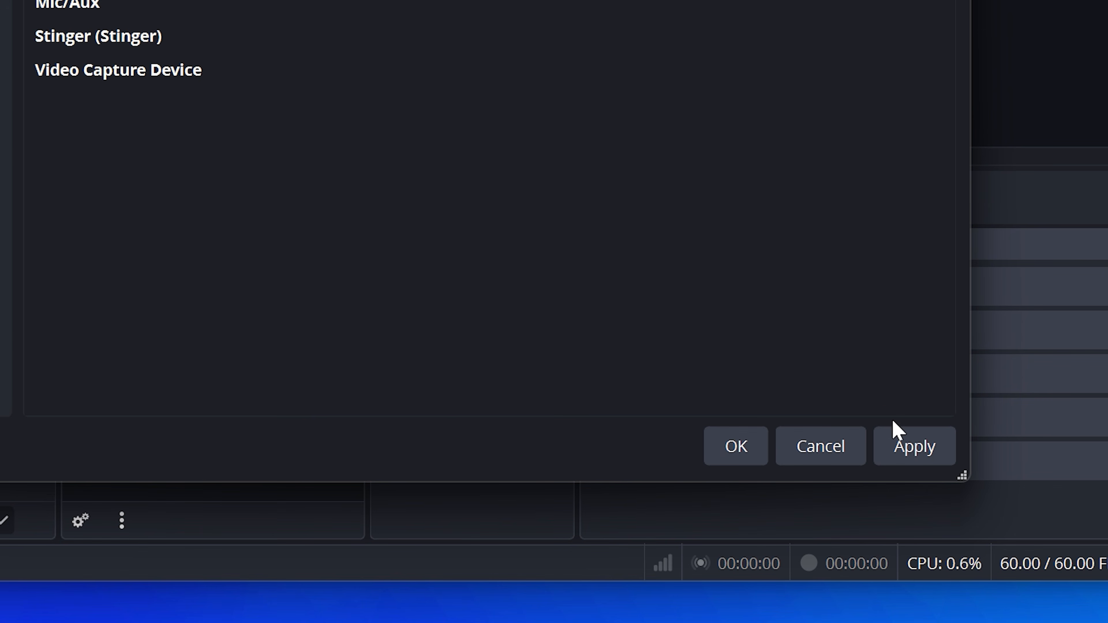
pyautogui.click(914, 446)
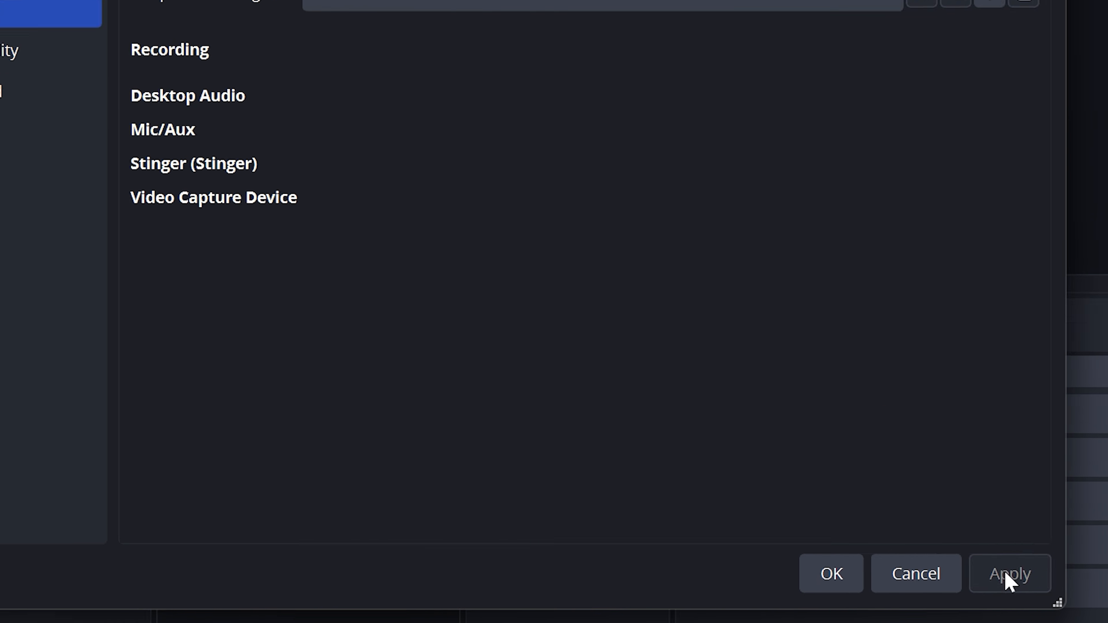
# - Turn automatic remuxing to mp4 on and off again in the advanced recording settings
pyautogui.click(262, 430)
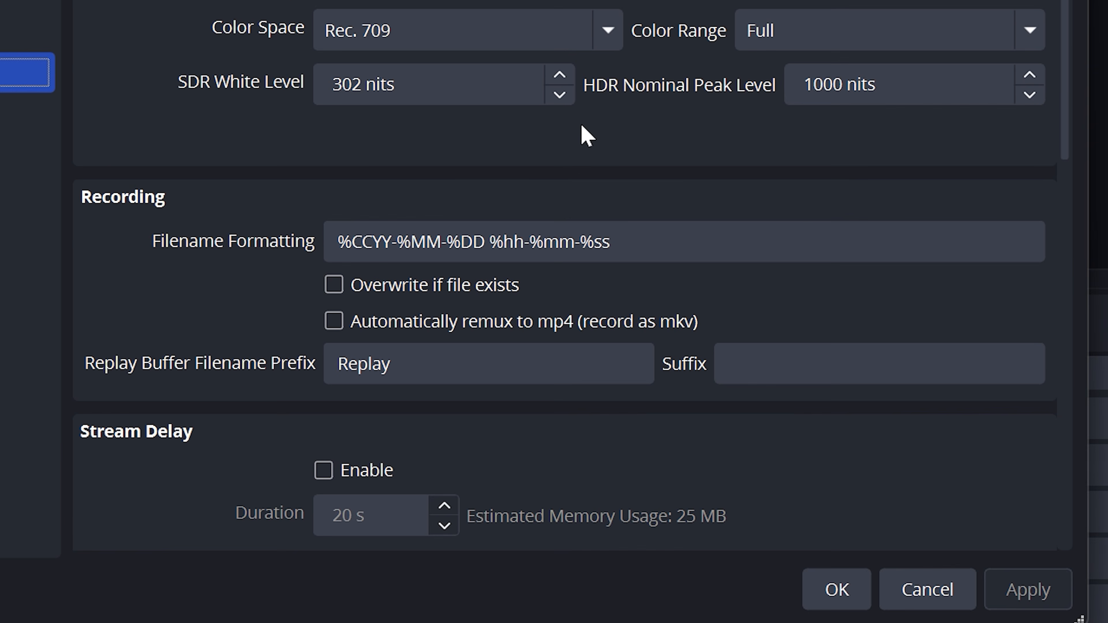
pyautogui.click(334, 323)
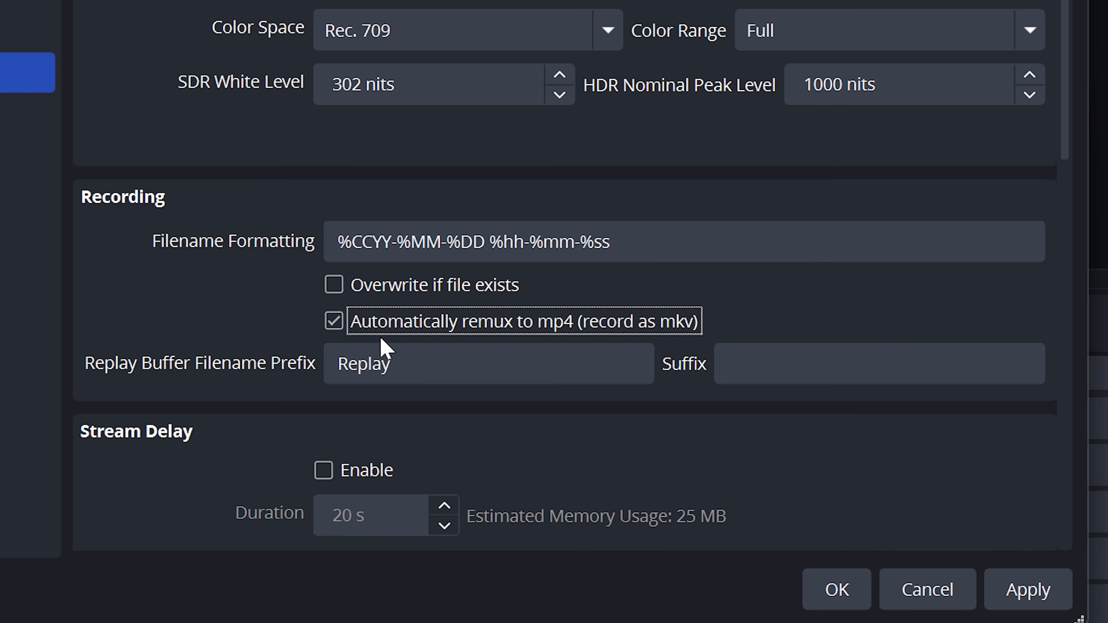
pyautogui.click(334, 323)
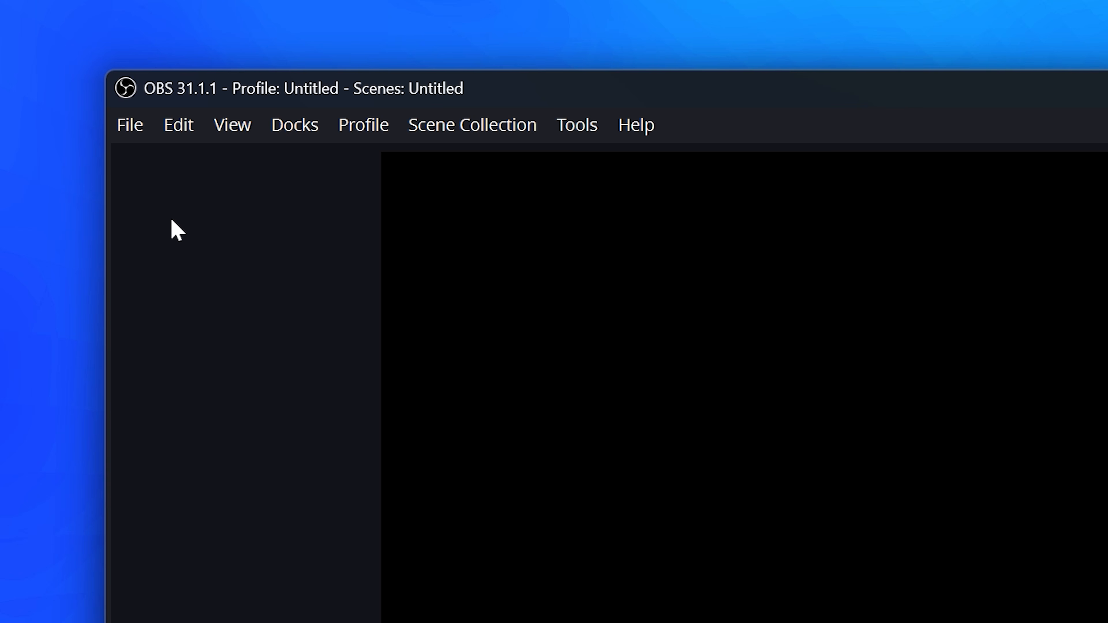
# - Open the Remux Recordings tool, and apply and close the settings
pyautogui.click(130, 131)
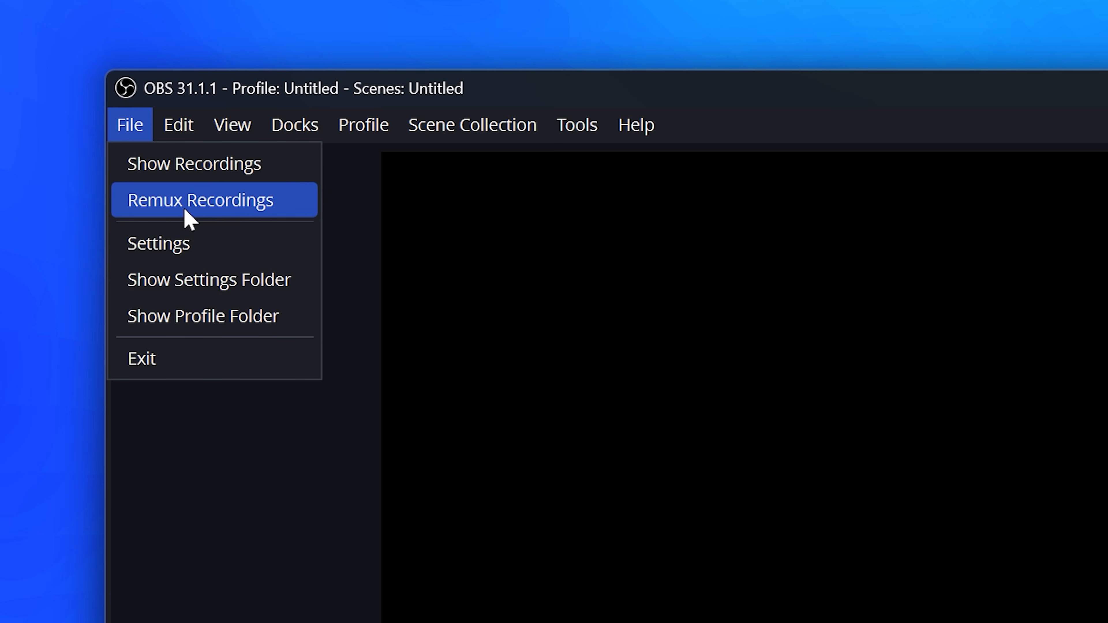
pyautogui.click(188, 218)
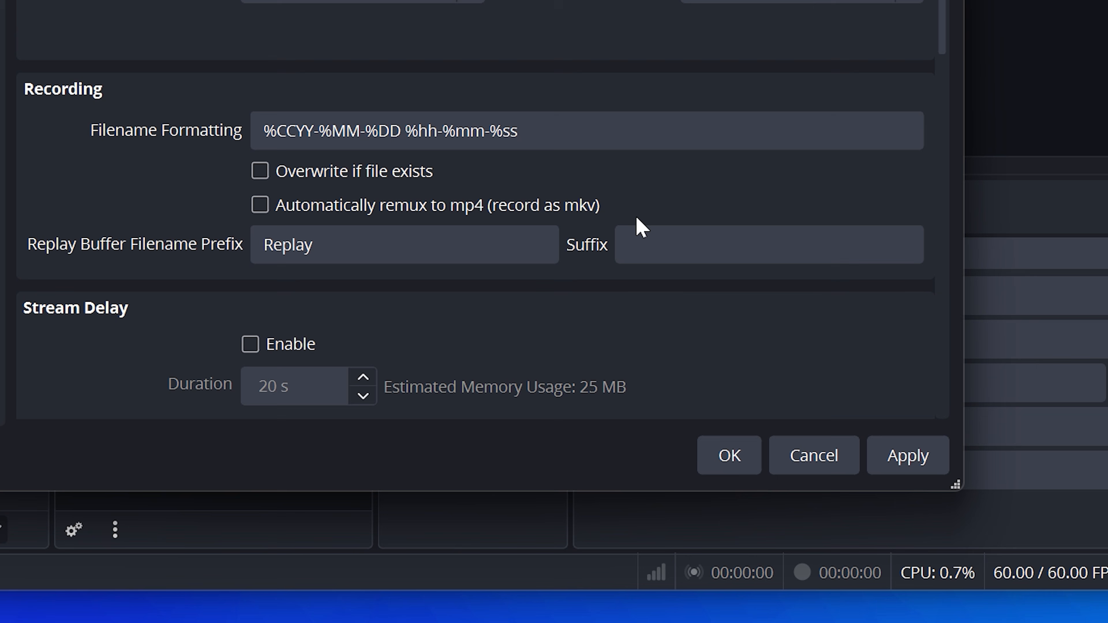
pyautogui.click(872, 463)
pyautogui.click(733, 466)
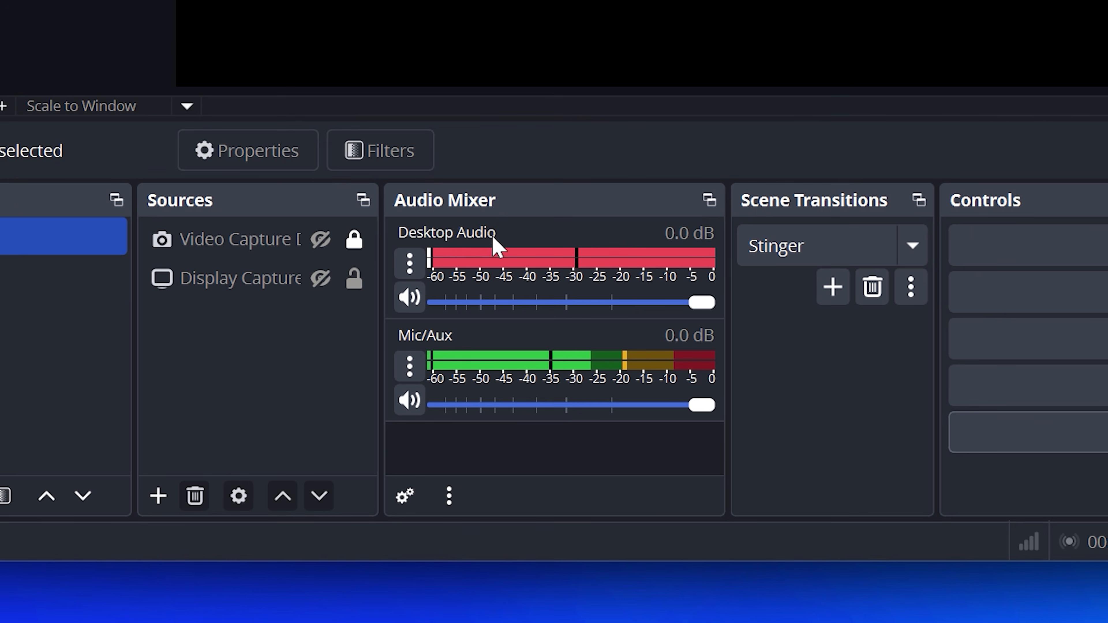
# - In Advanced Audio Properties, assign Desktop Audio only to track 1 and Mic/Aux only to track 2
pyautogui.click(409, 262)
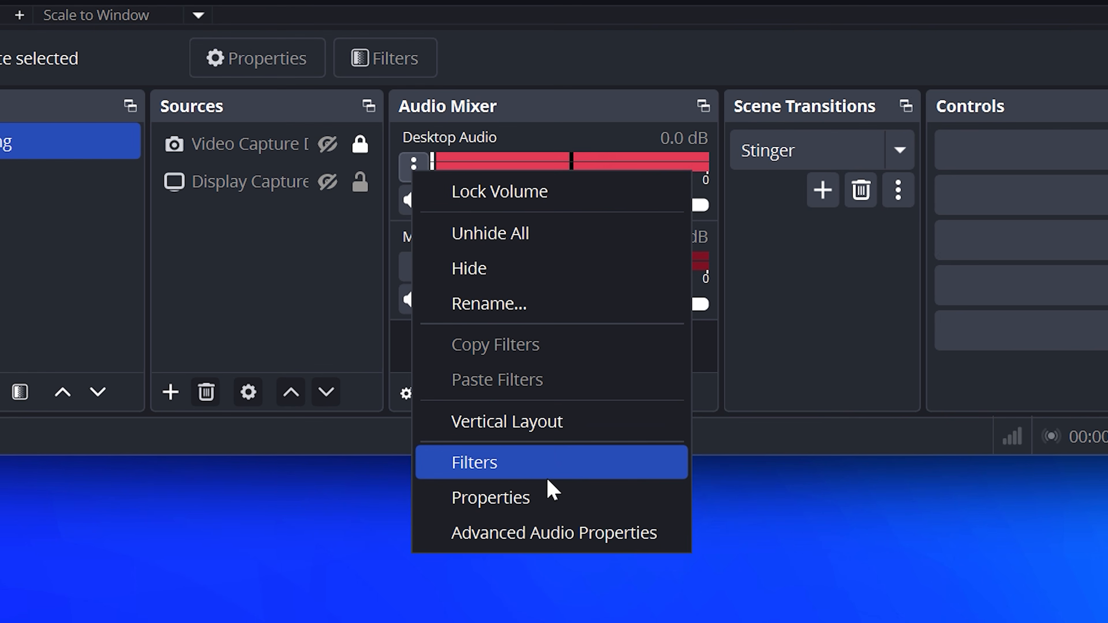
pyautogui.click(531, 545)
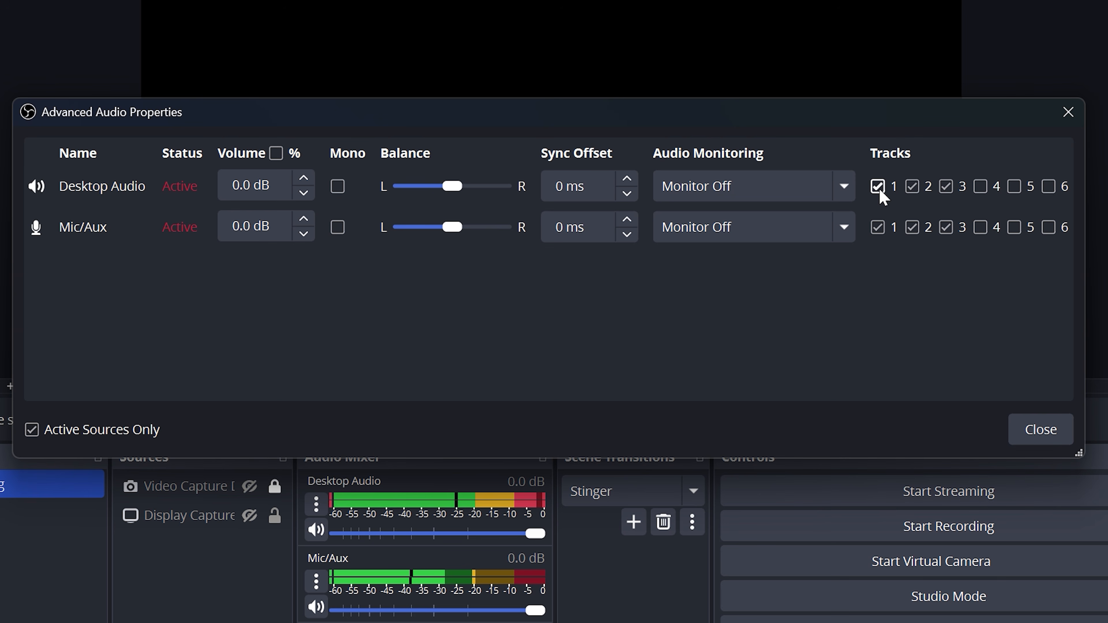
pyautogui.click(912, 187)
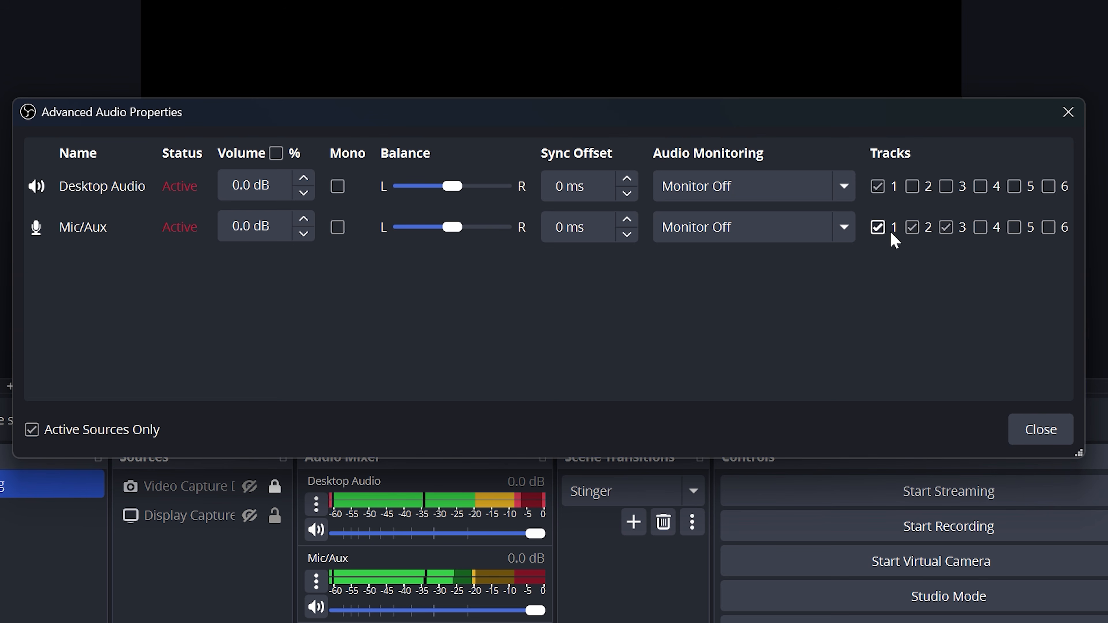
pyautogui.click(877, 228)
pyautogui.click(946, 228)
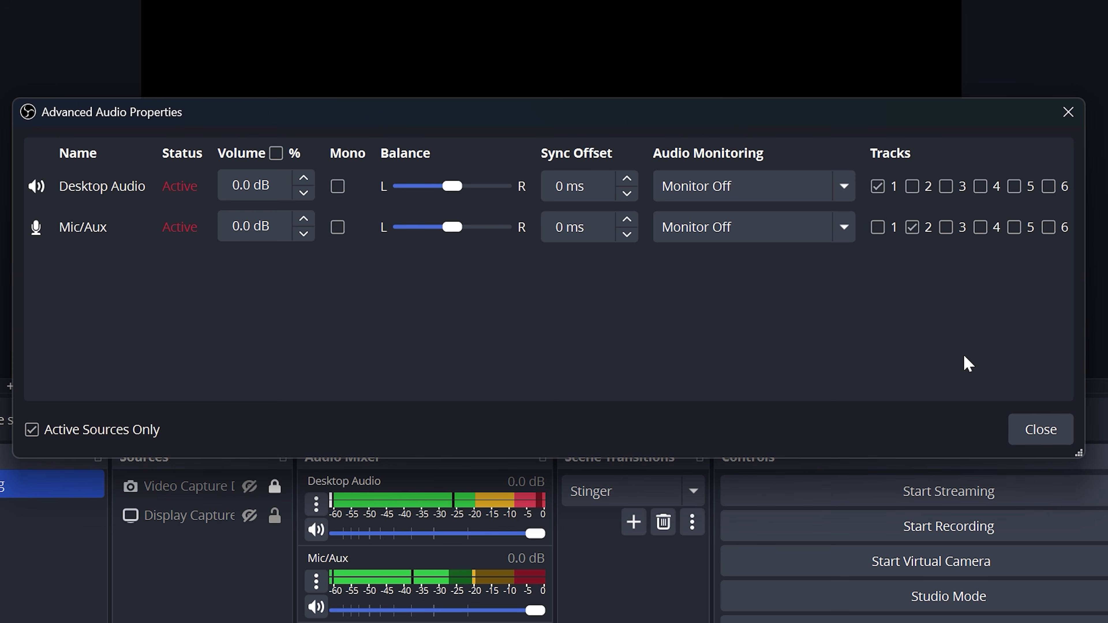
pyautogui.click(1021, 438)
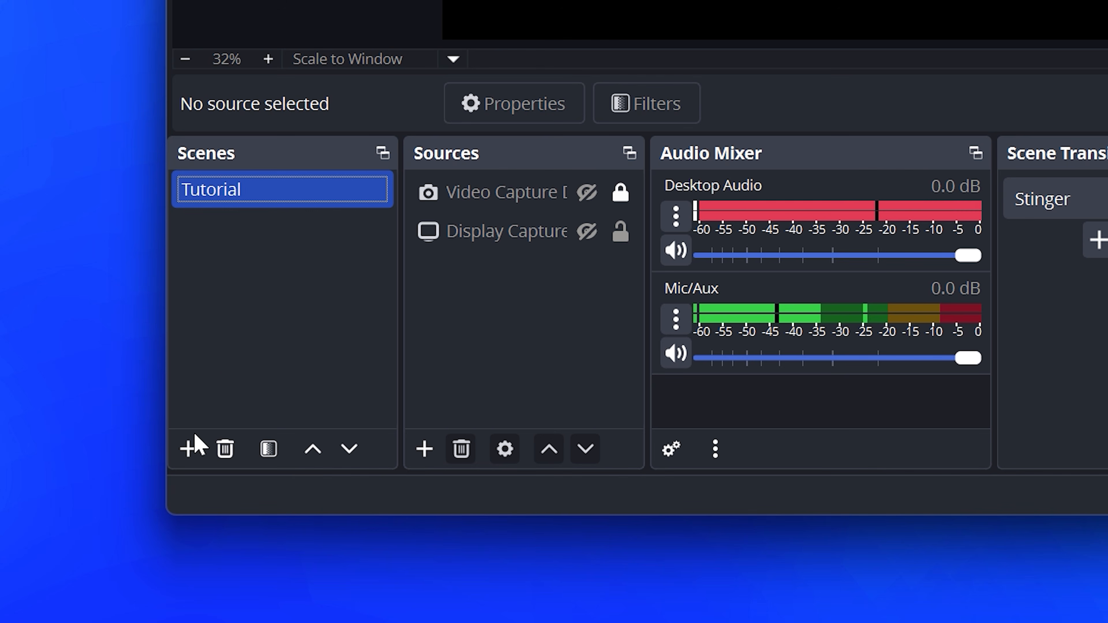
# - Add a new scene named Recording
pyautogui.click(188, 448)
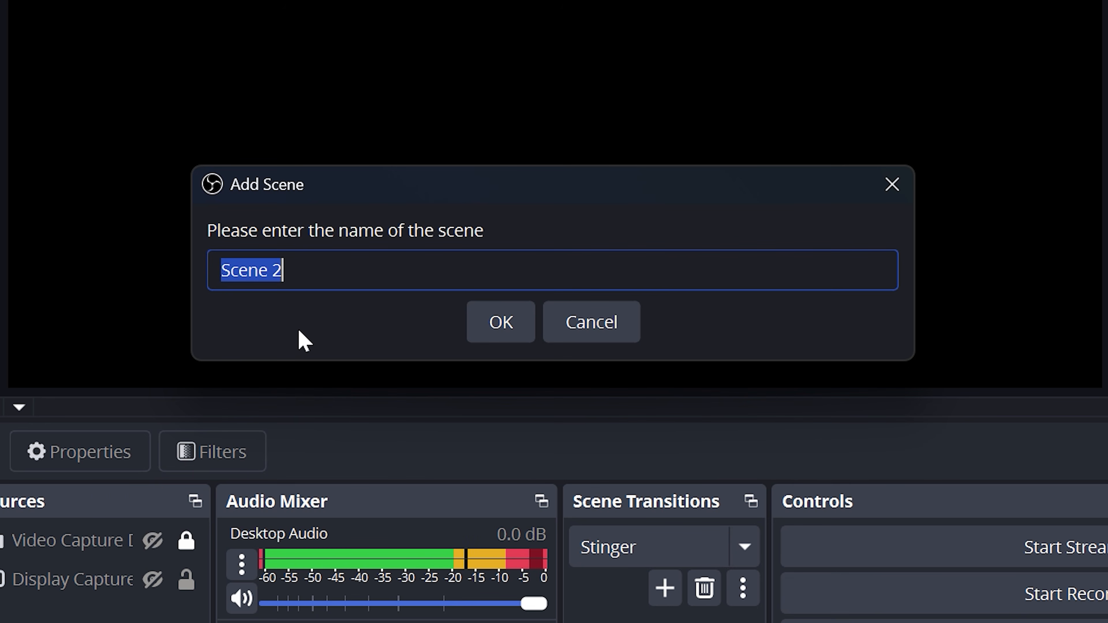
pyautogui.write('Recording')
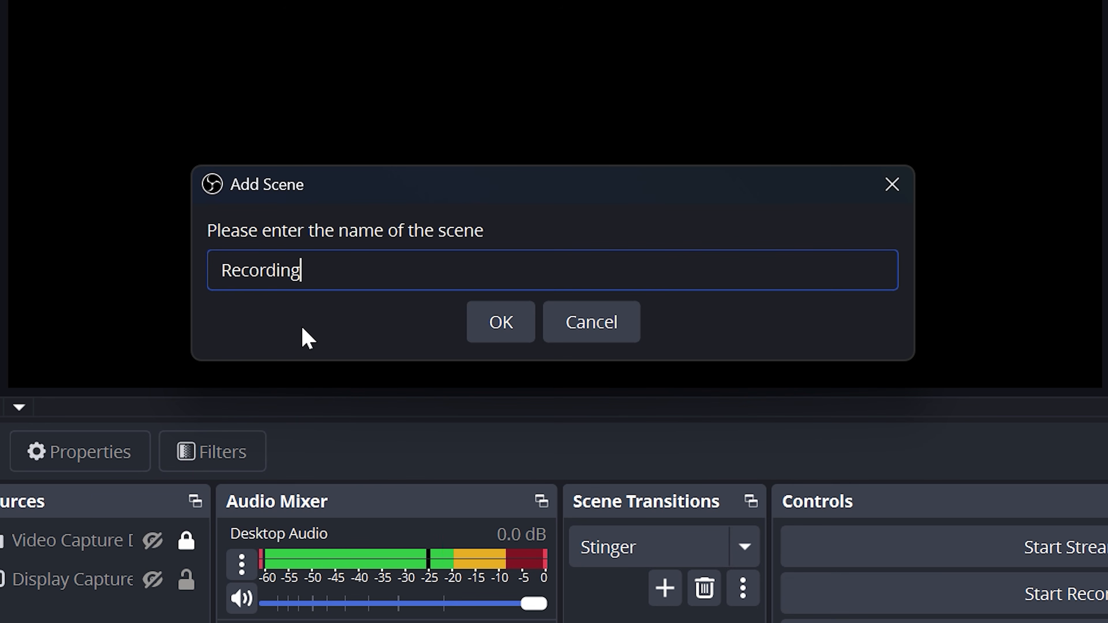
pyautogui.click(489, 331)
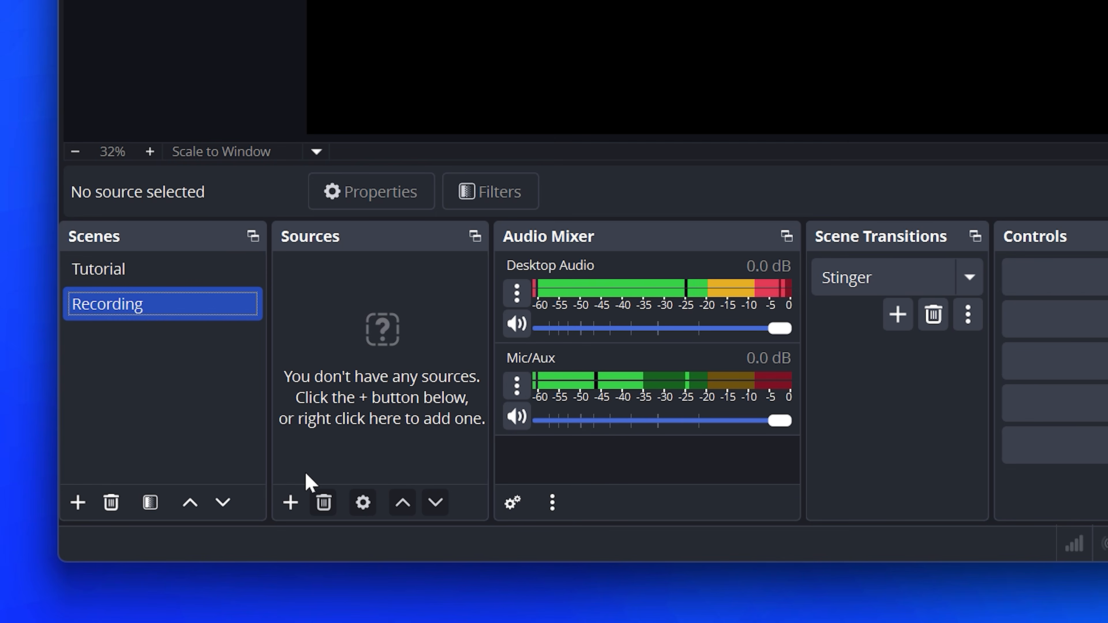
# - Add a Display Capture source named Roblox that captures the LG ULTRAFINE 3840x2160 primary monitor, with the Automatic capture method
pyautogui.click(162, 621)
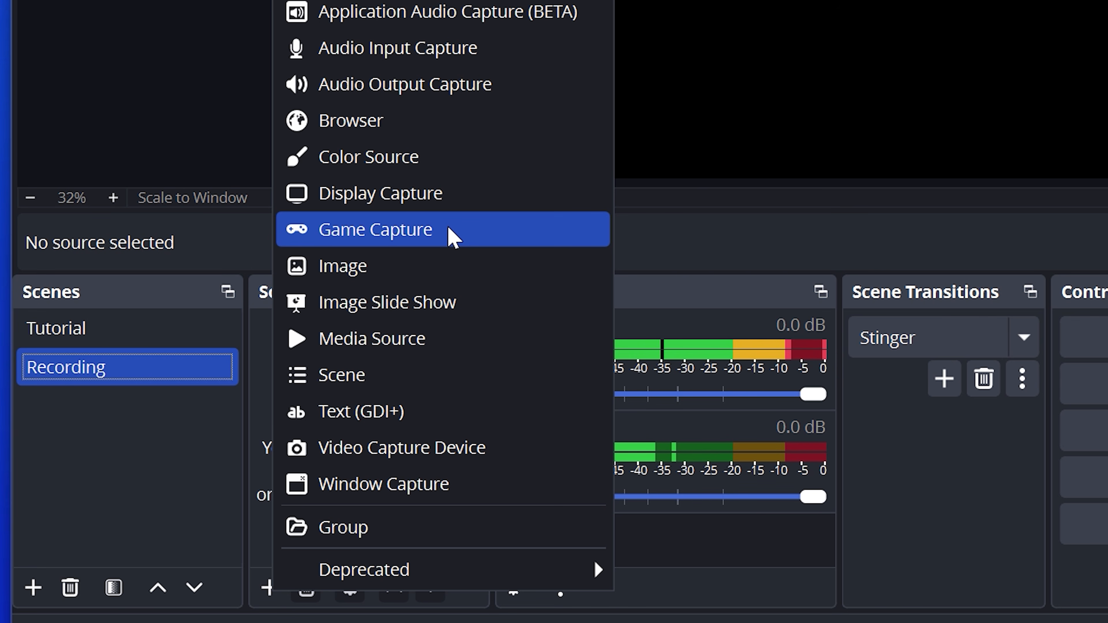
pyautogui.click(453, 205)
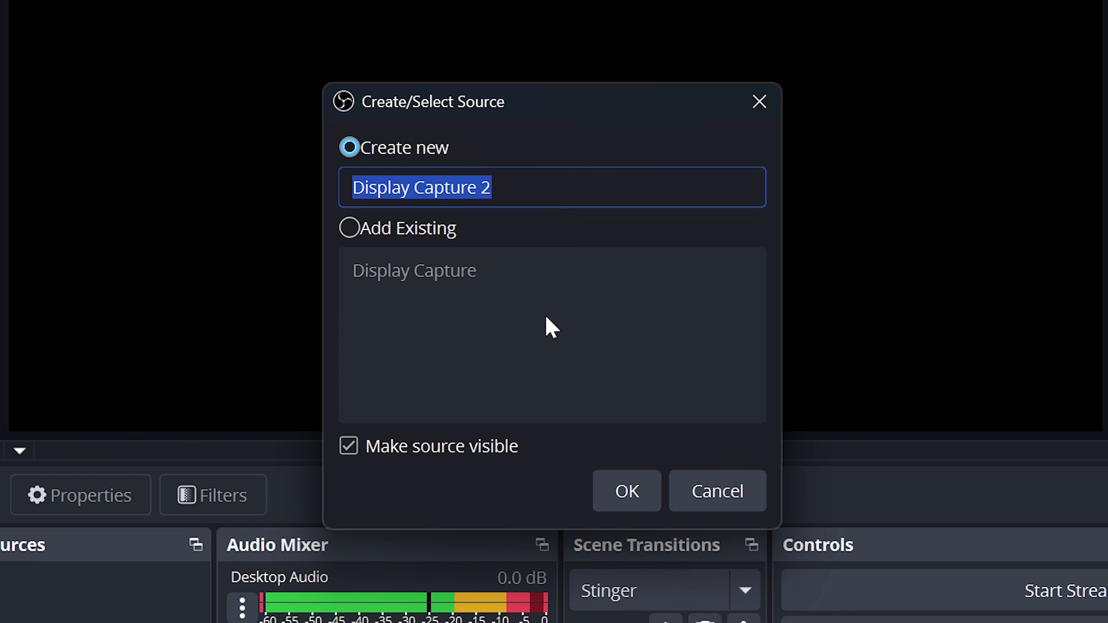
pyautogui.write('Roblox')
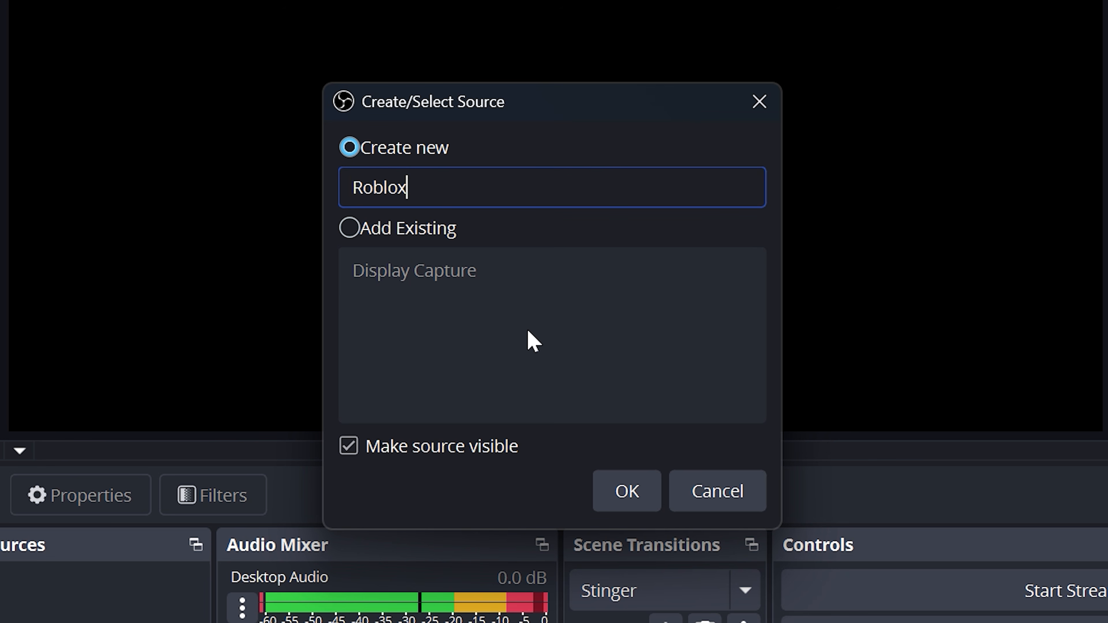
pyautogui.click(638, 490)
pyautogui.click(602, 399)
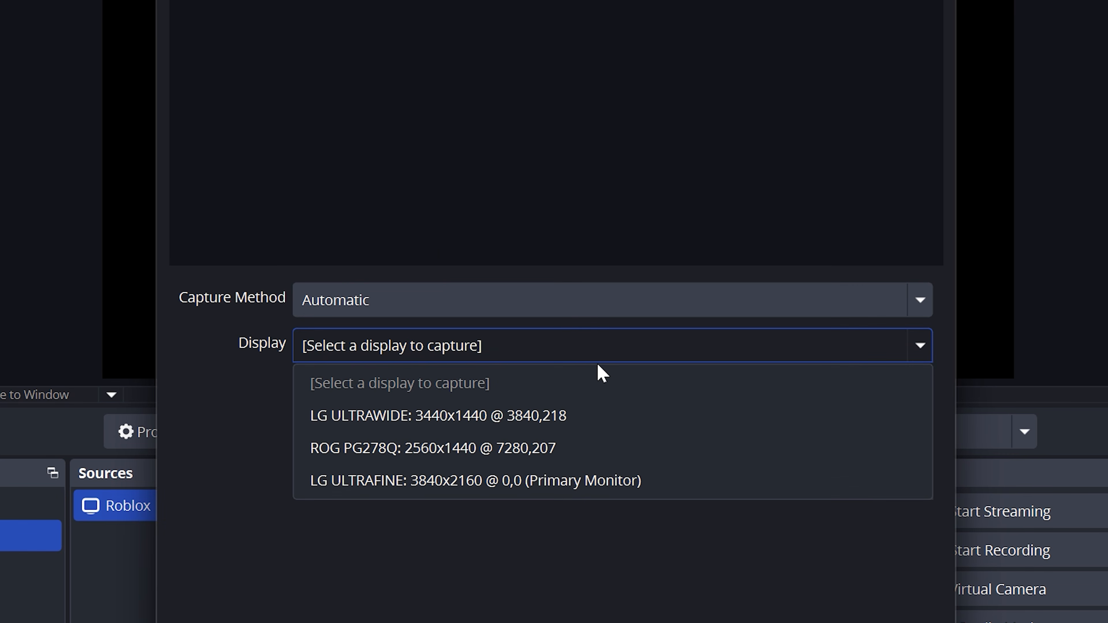
pyautogui.click(660, 482)
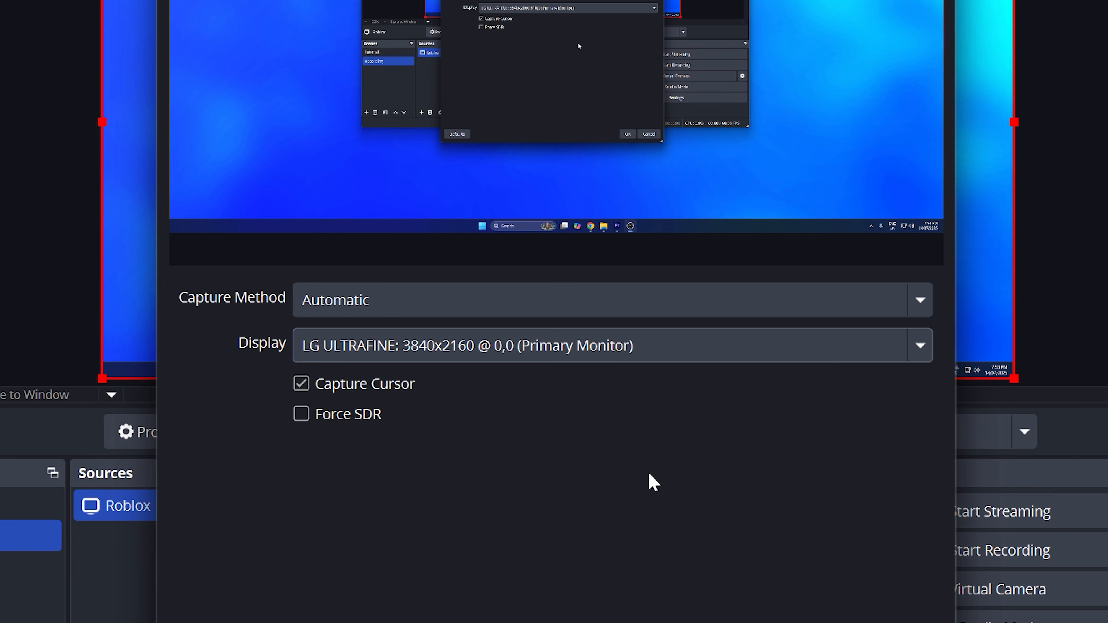
pyautogui.click(611, 306)
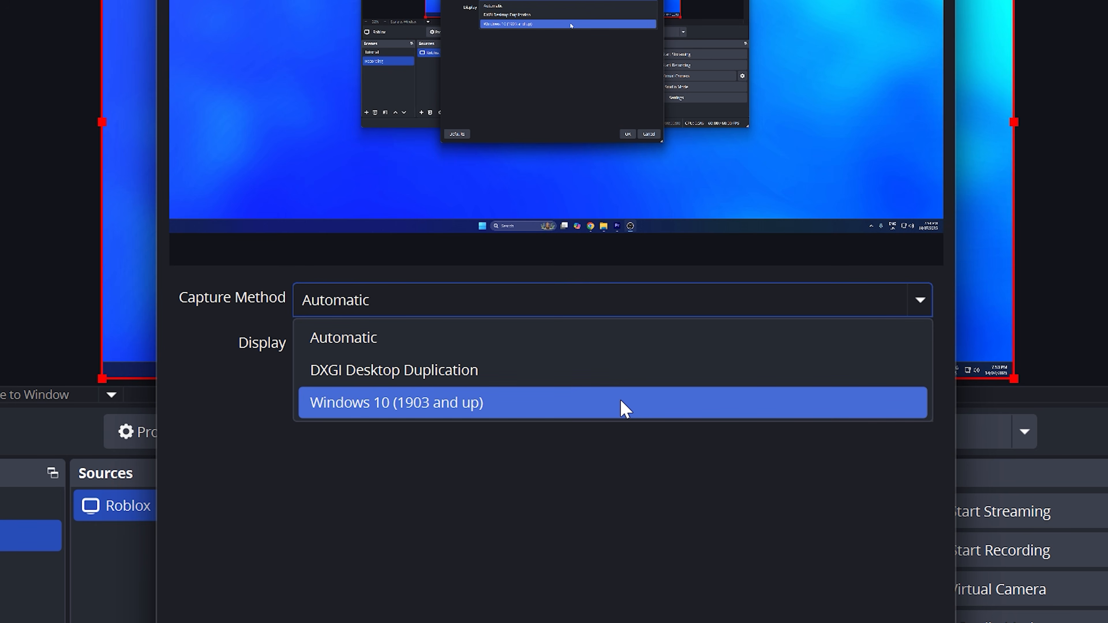
pyautogui.click(616, 345)
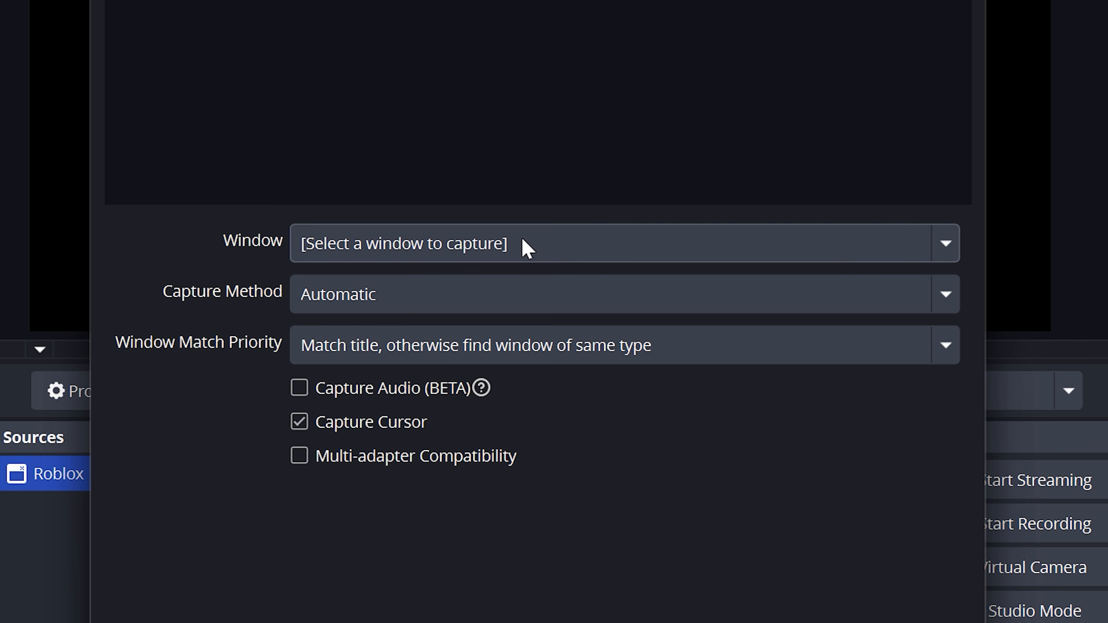
# - Set the Roblox window capture to the [RobloxPlayerBeta.exe]: Roblox window with the Windows 10 (1903 and up) capture method, and confirm
pyautogui.click(526, 247)
pyautogui.click(564, 363)
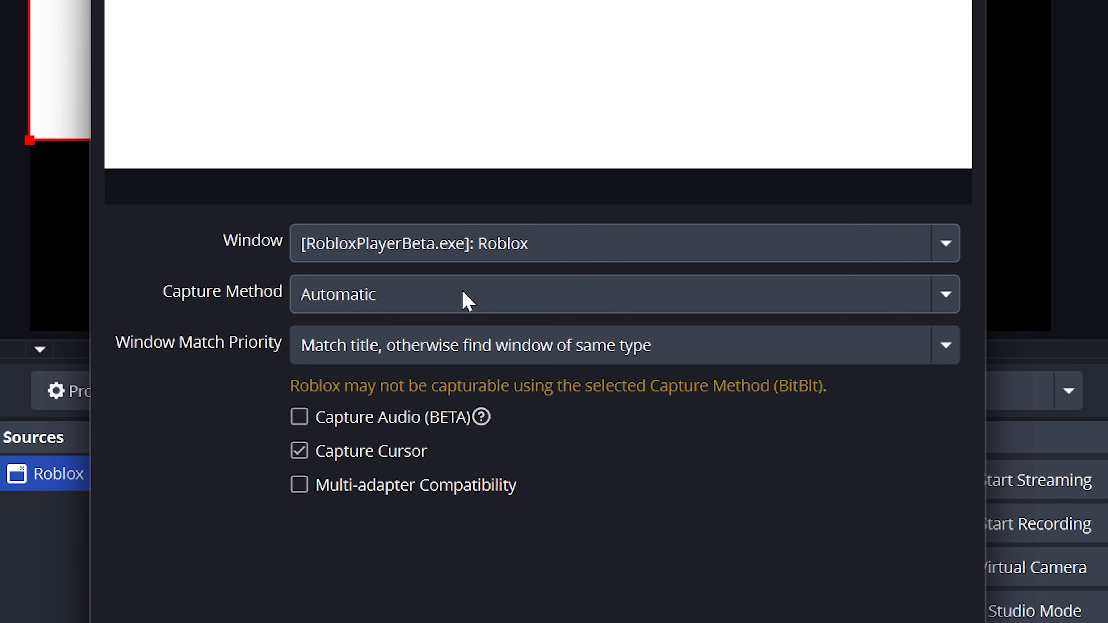
pyautogui.click(466, 299)
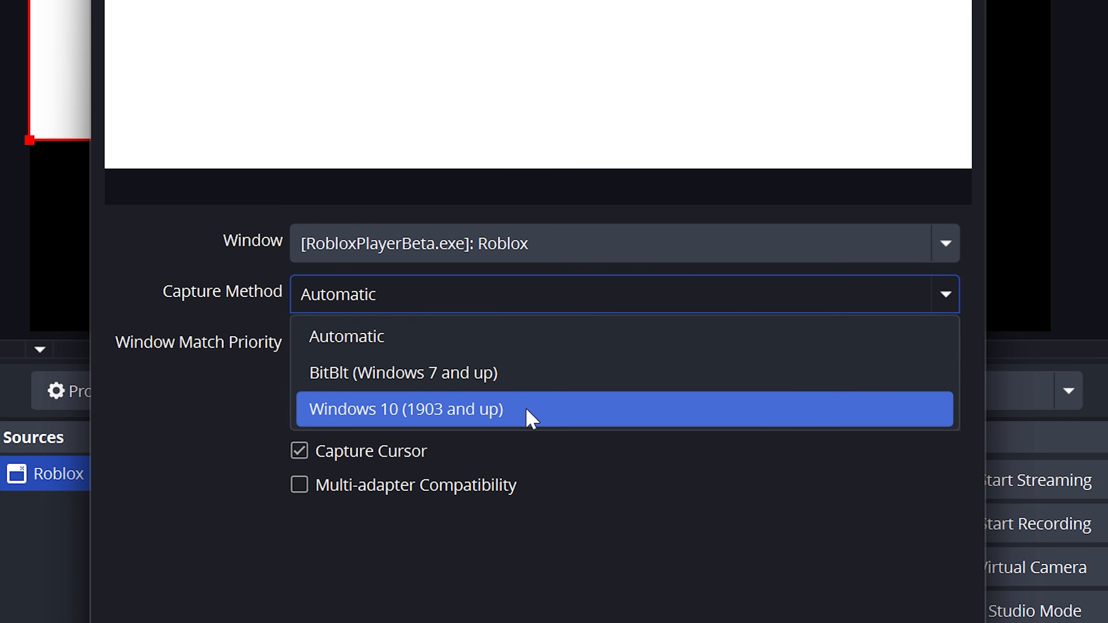
pyautogui.click(529, 418)
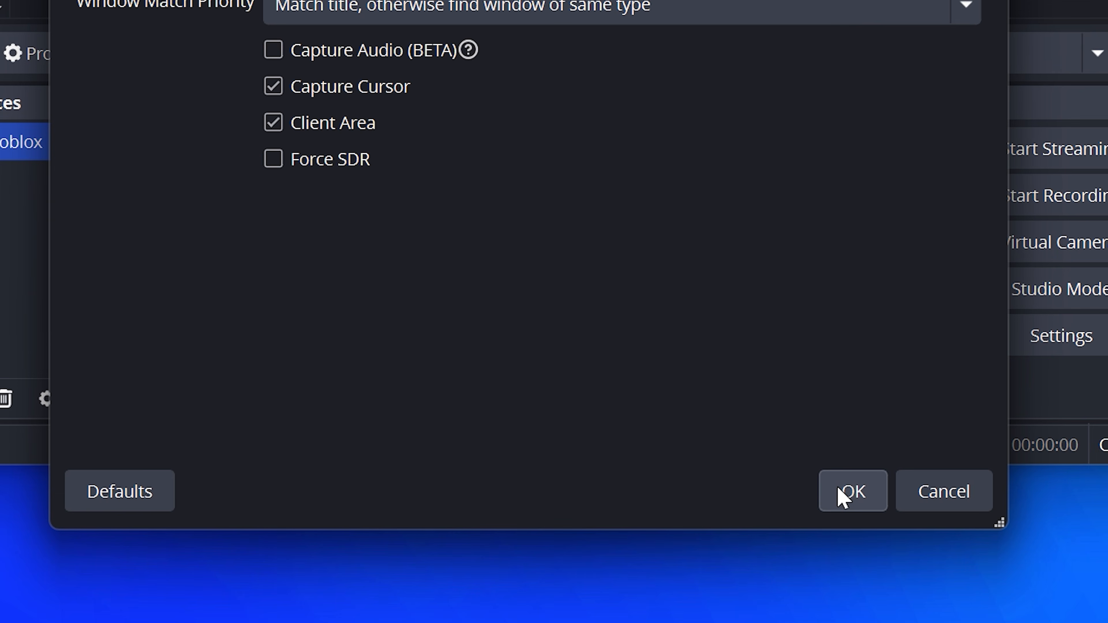
pyautogui.click(846, 492)
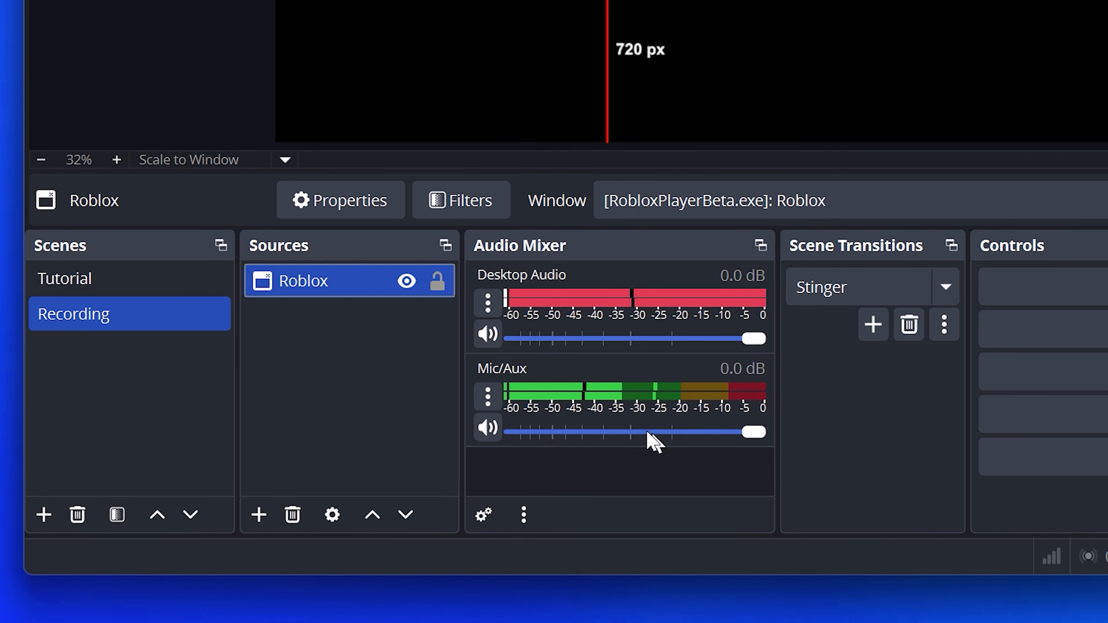
# - Transform the Roblox source so that it fills the canvas
pyautogui.rightClick(355, 286)
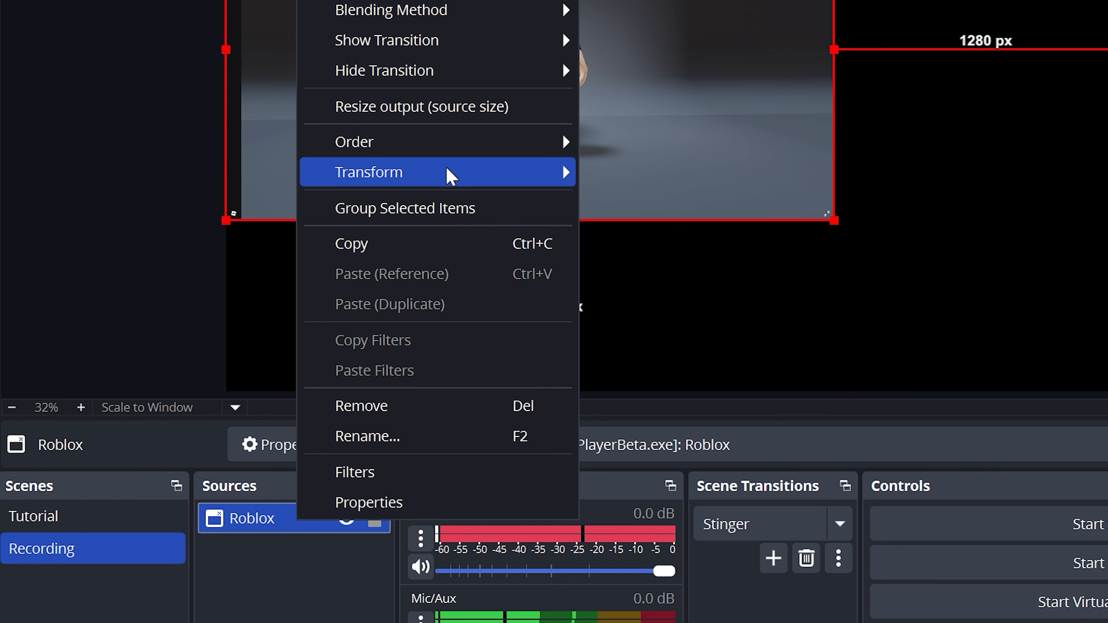
pyautogui.moveTo(449, 175)
pyautogui.click(689, 465)
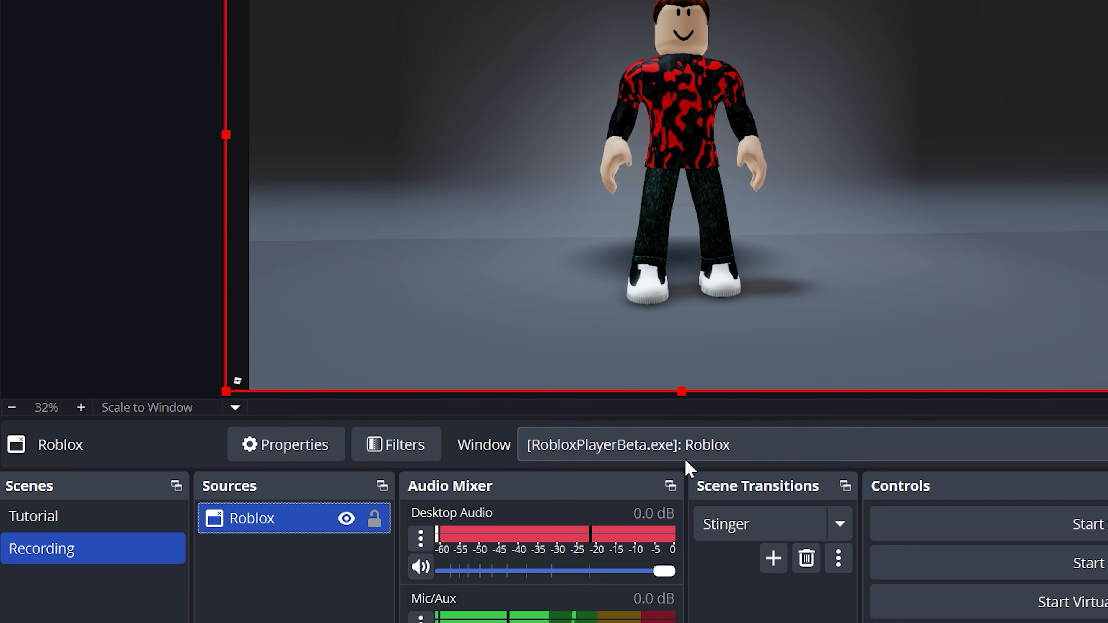